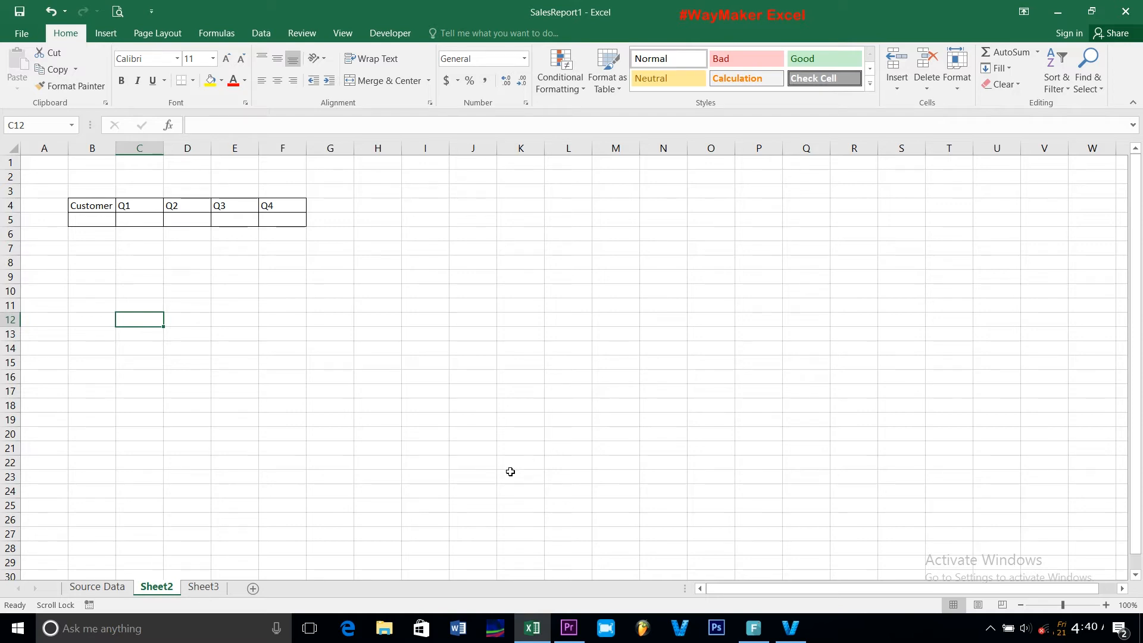
Step: Review the customers' quarterly sales figures on the Source Data sheet, then return to Sheet2
left_click(96, 588)
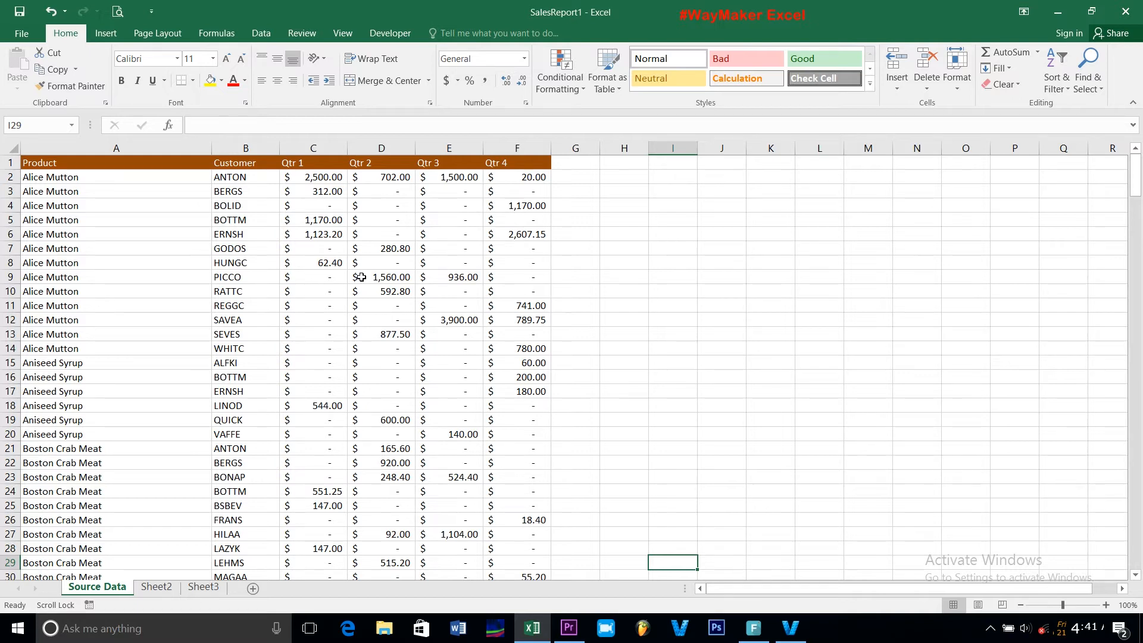
left_click(447, 277)
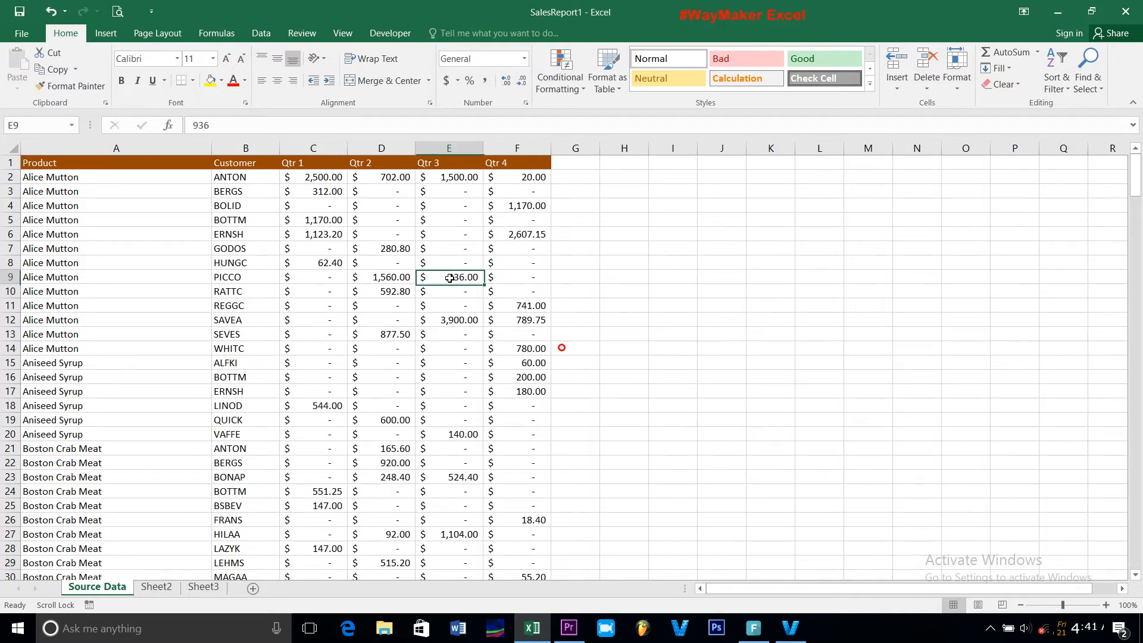
left_click(506, 275)
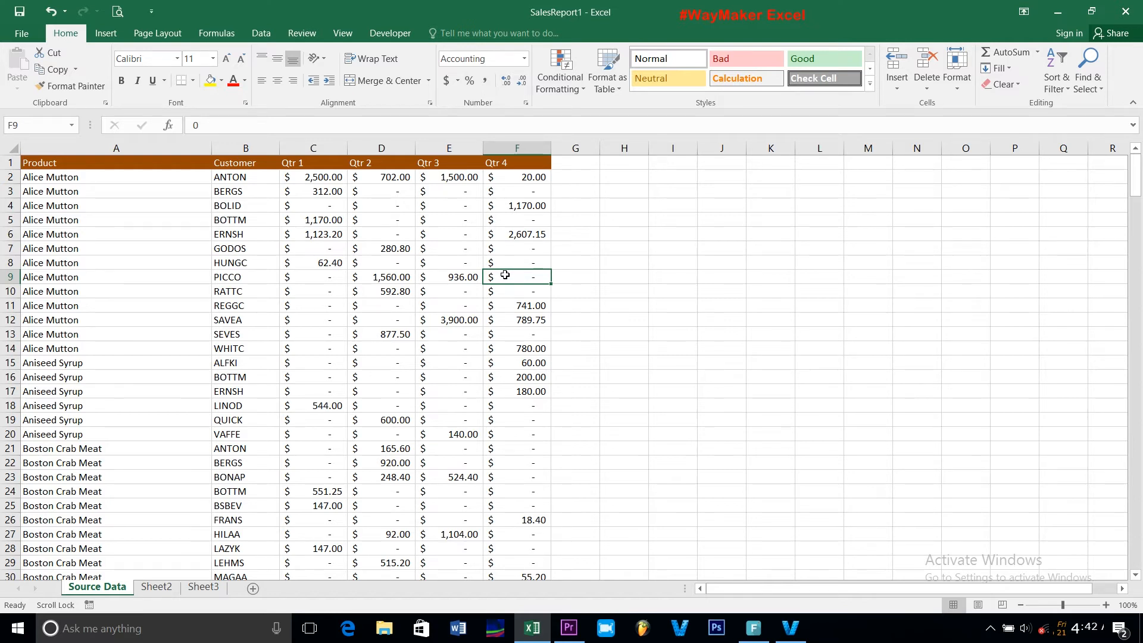
left_click(162, 592)
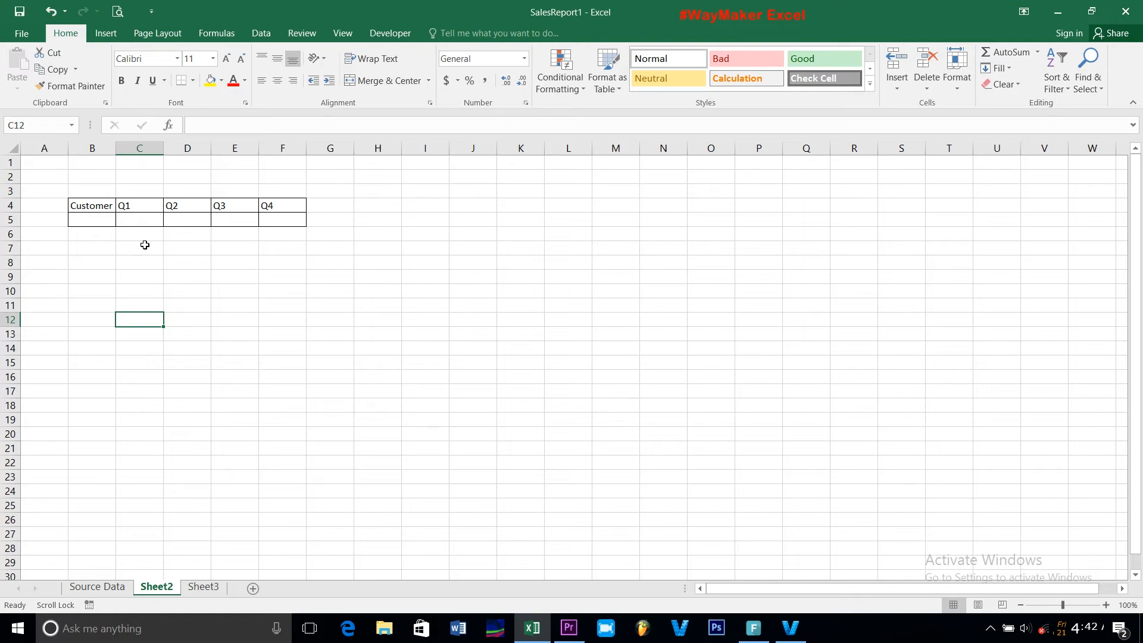
Step: Test the customer list in cell B5 by choosing BOTTM, RATTC, BOTTM again and SAVEA in turn
left_click(95, 204)
left_click(93, 219)
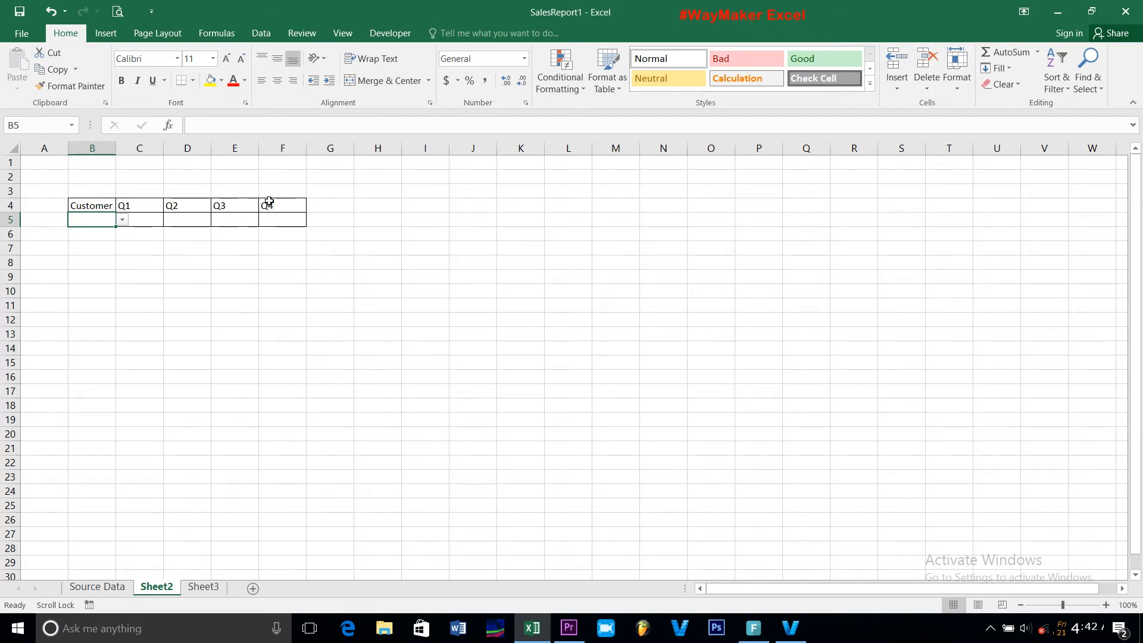
left_click(122, 220)
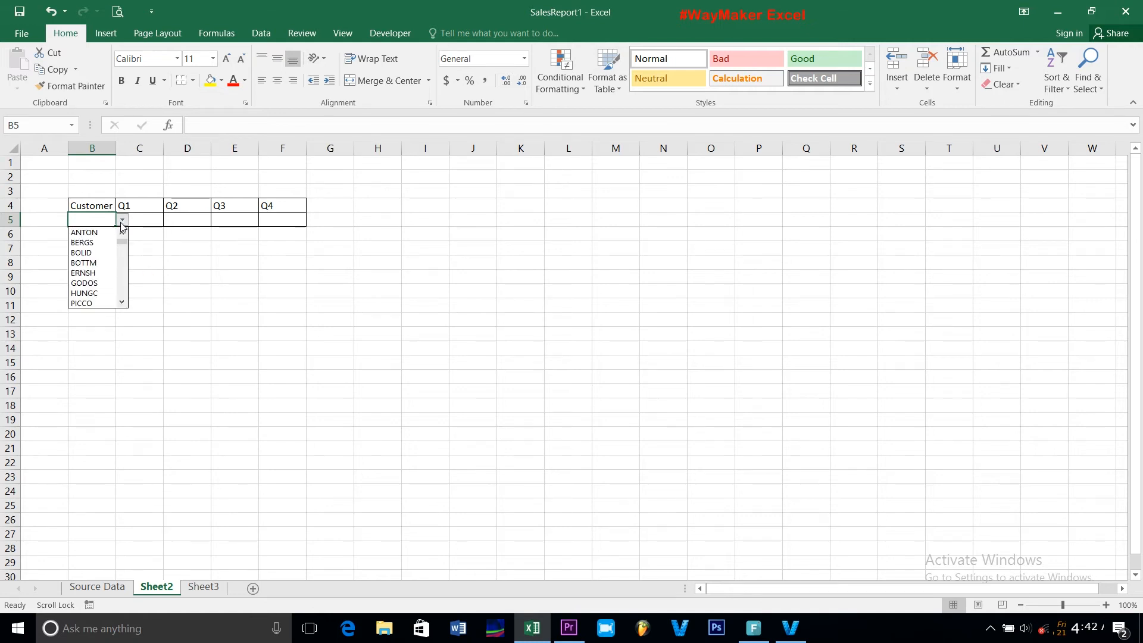
left_click_drag(123, 241, 121, 237)
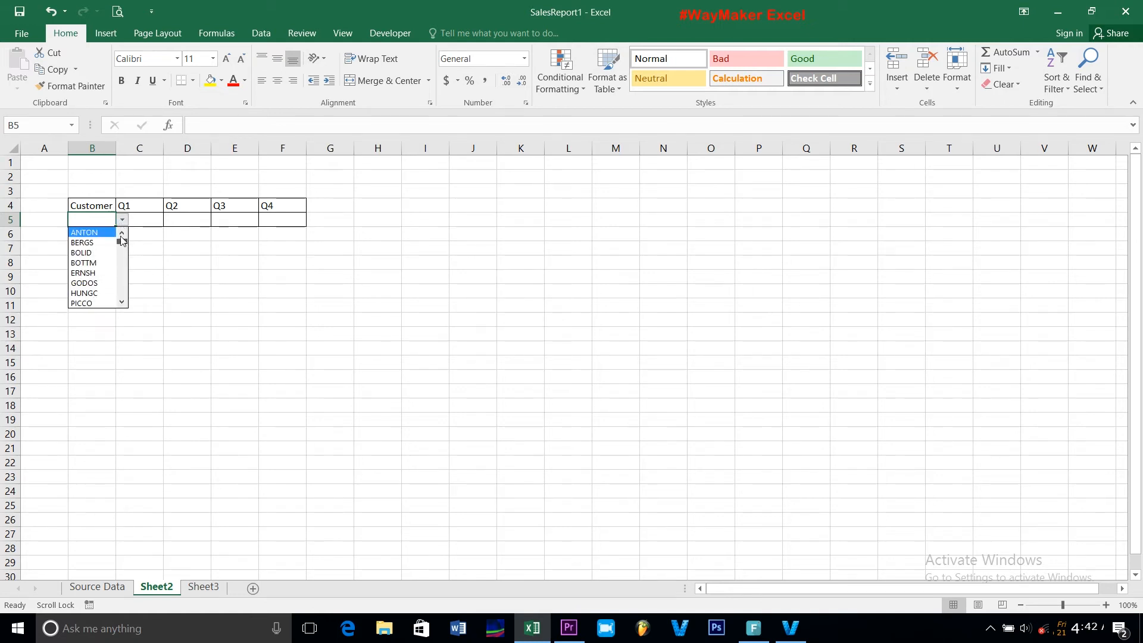
left_click(100, 262)
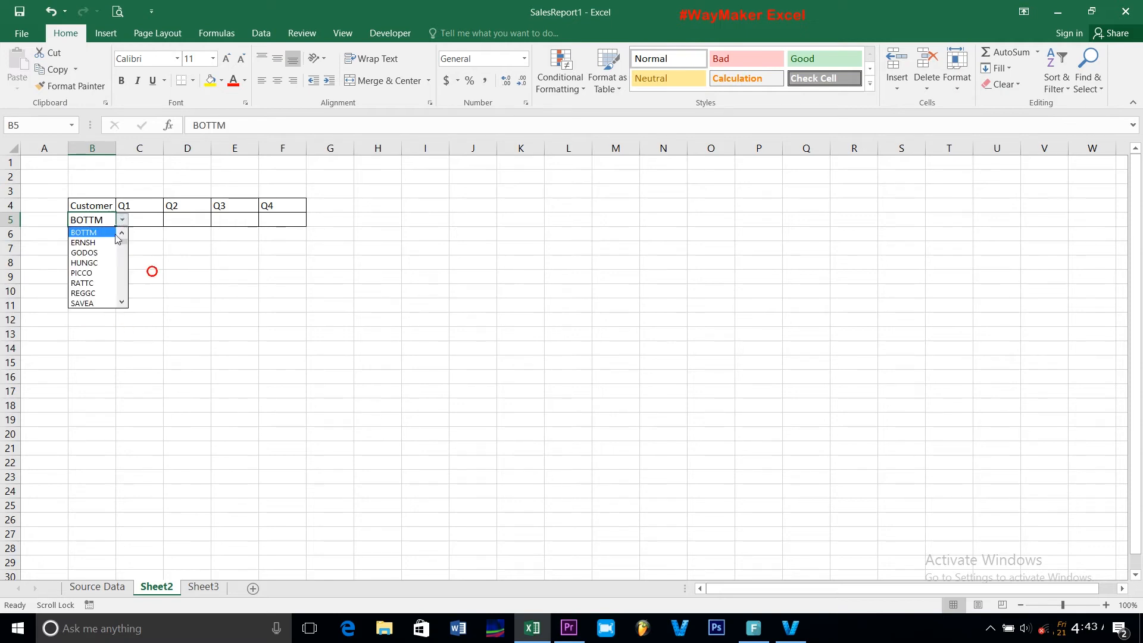
left_click(89, 283)
left_click(122, 222)
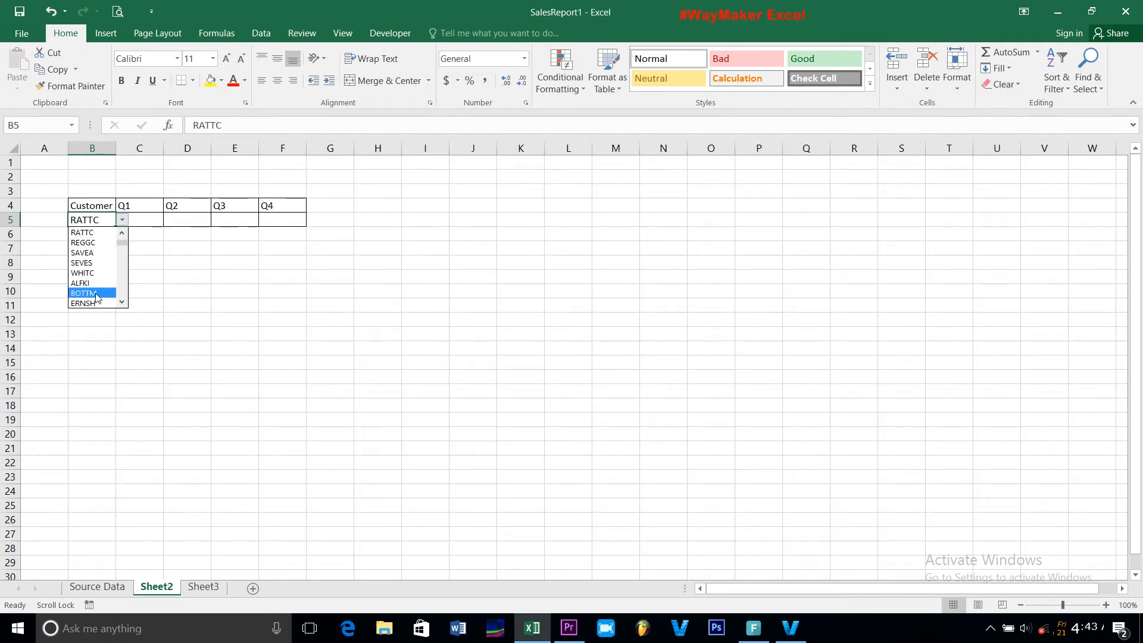
left_click(96, 293)
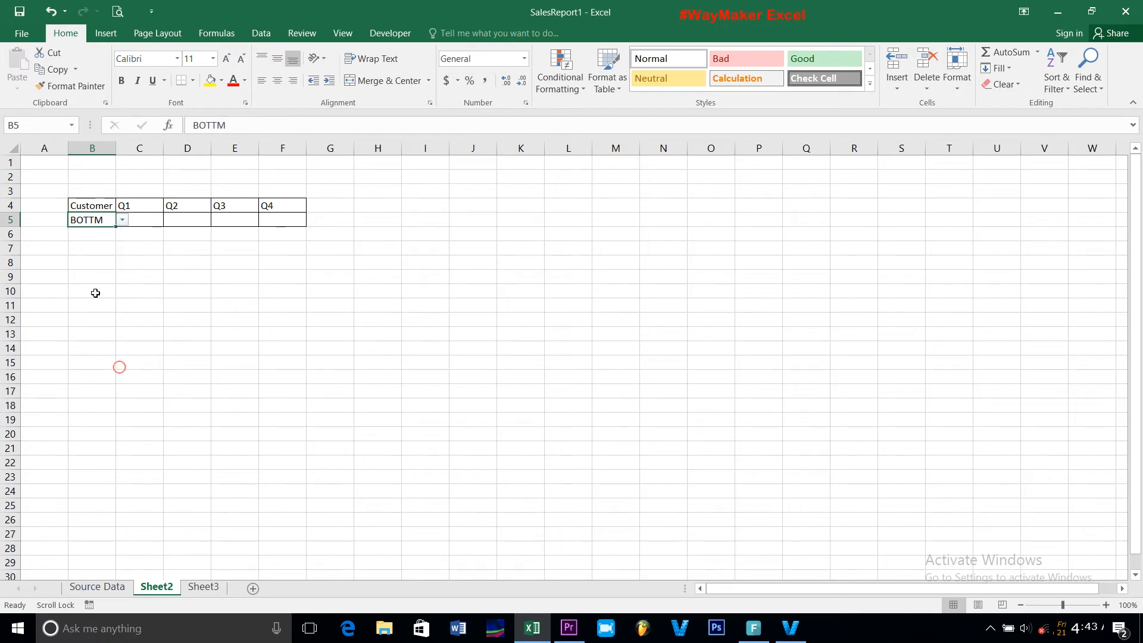
left_click(122, 220)
left_click(97, 299)
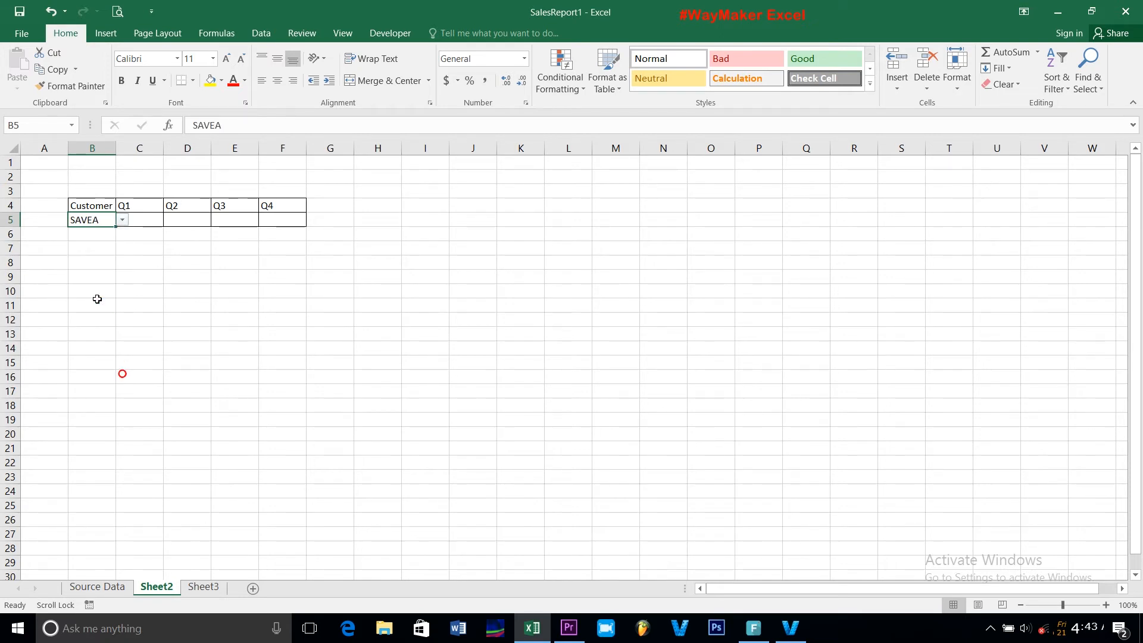
left_click(144, 221)
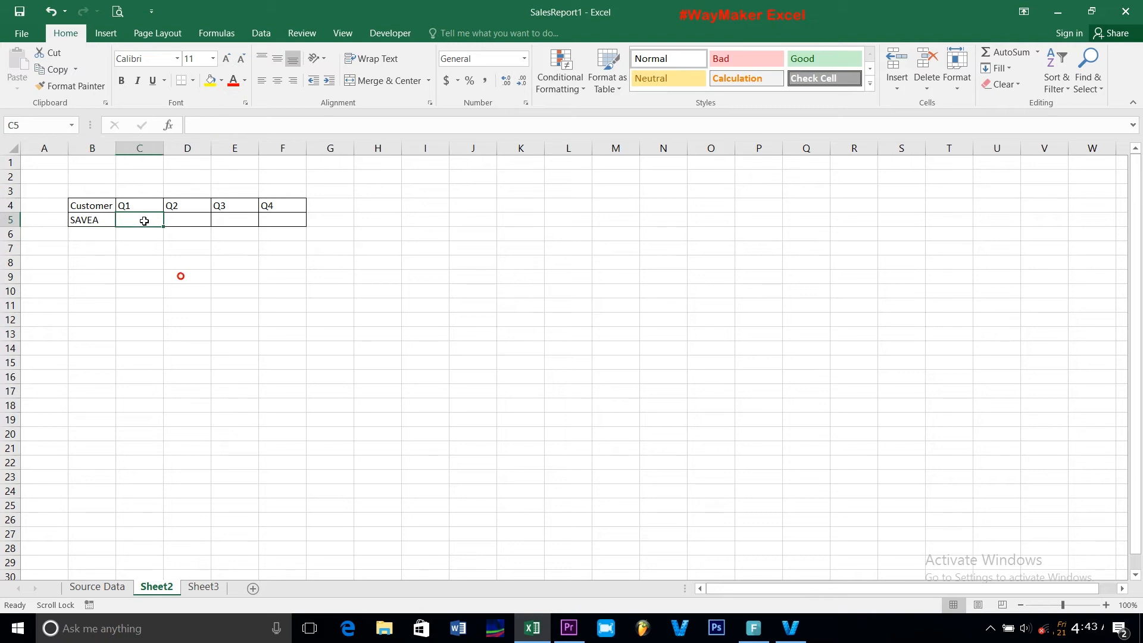
Step: Choose ERNSH as the customer in B5 and begin a formula in the Q1 cell C5
left_click(113, 221)
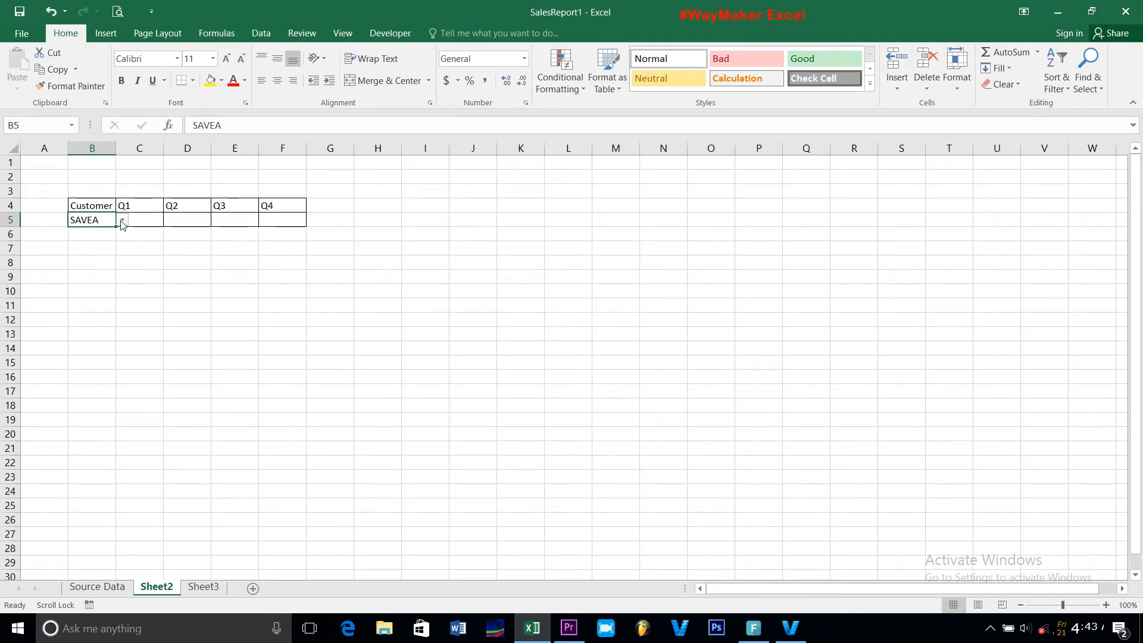
left_click(122, 220)
left_click_drag(122, 244, 122, 240)
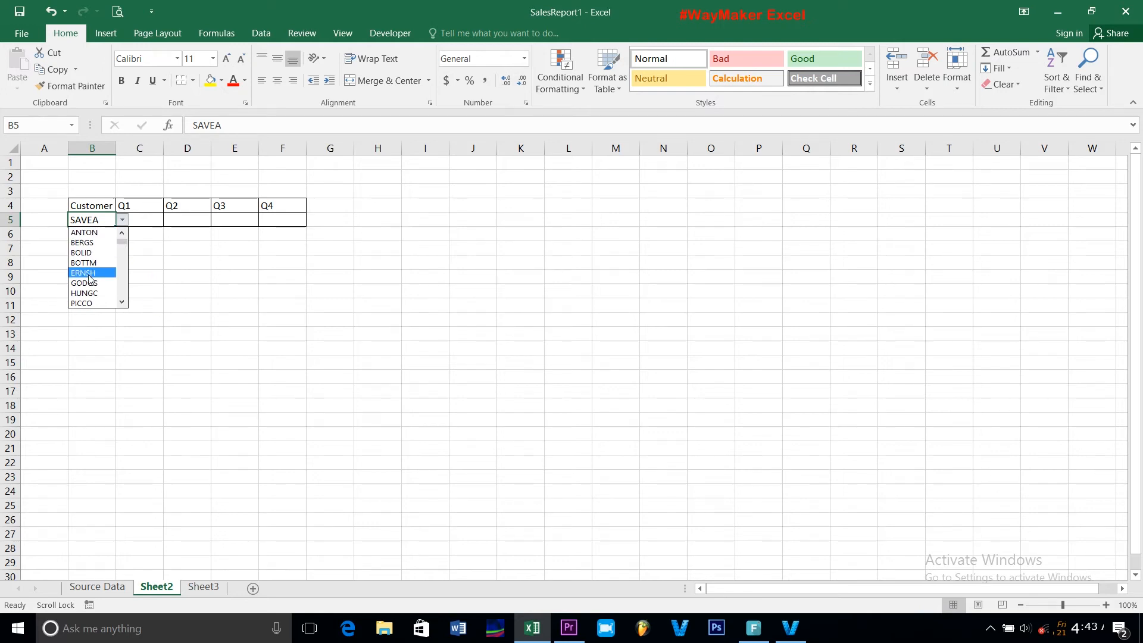
left_click(89, 274)
left_click(144, 224)
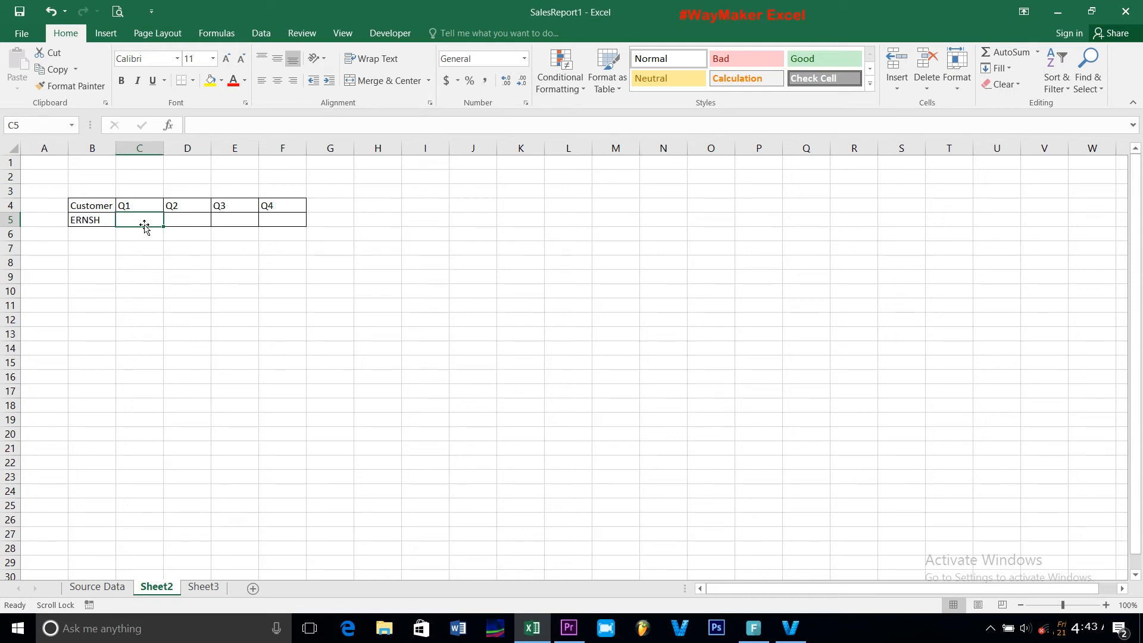
type("=")
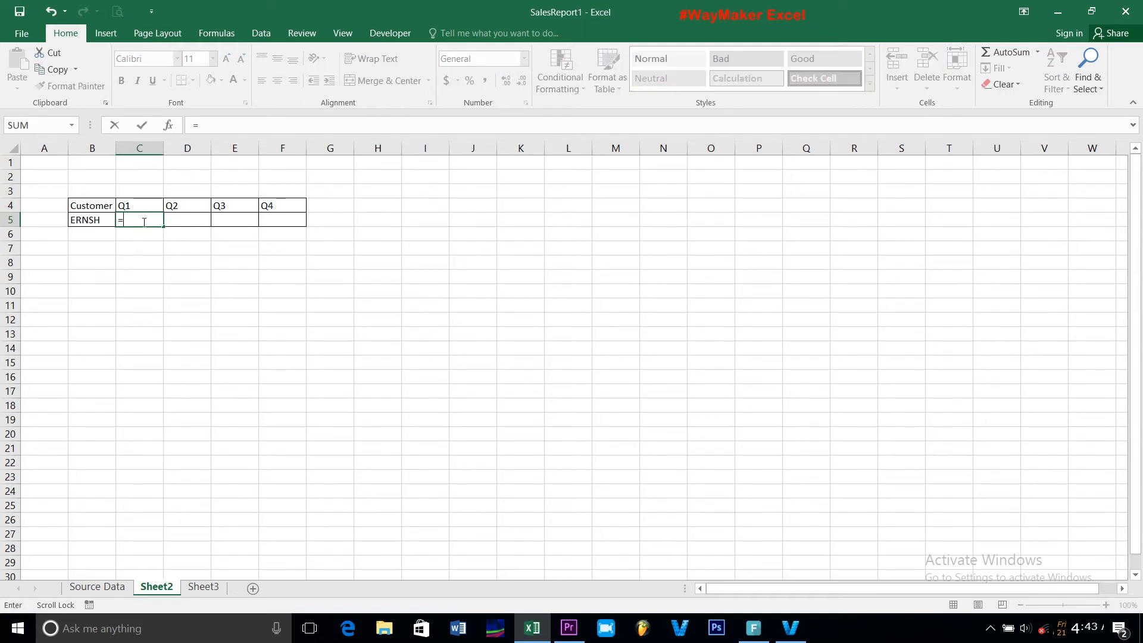
type("vlo")
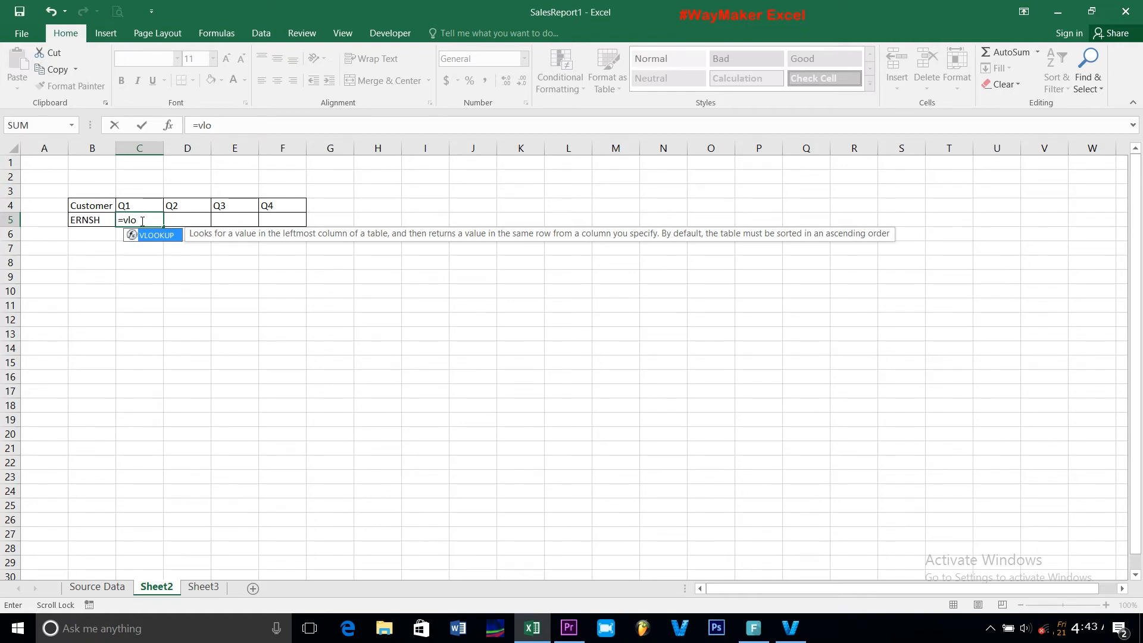
key("BackSpace")
key("BackSpace")
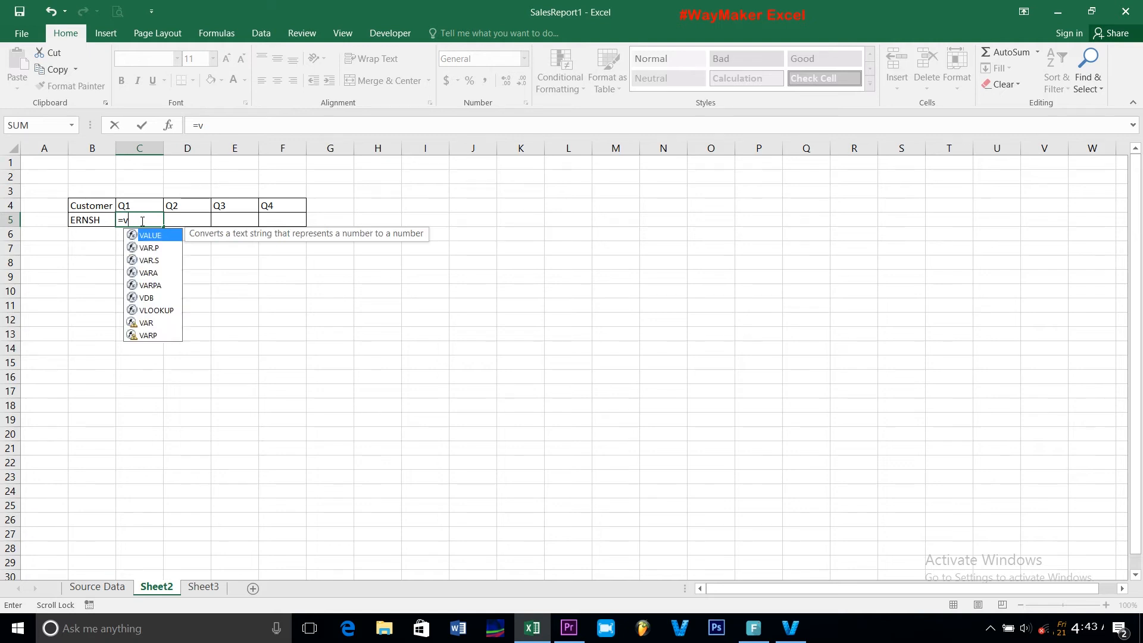
key("BackSpace")
type("h")
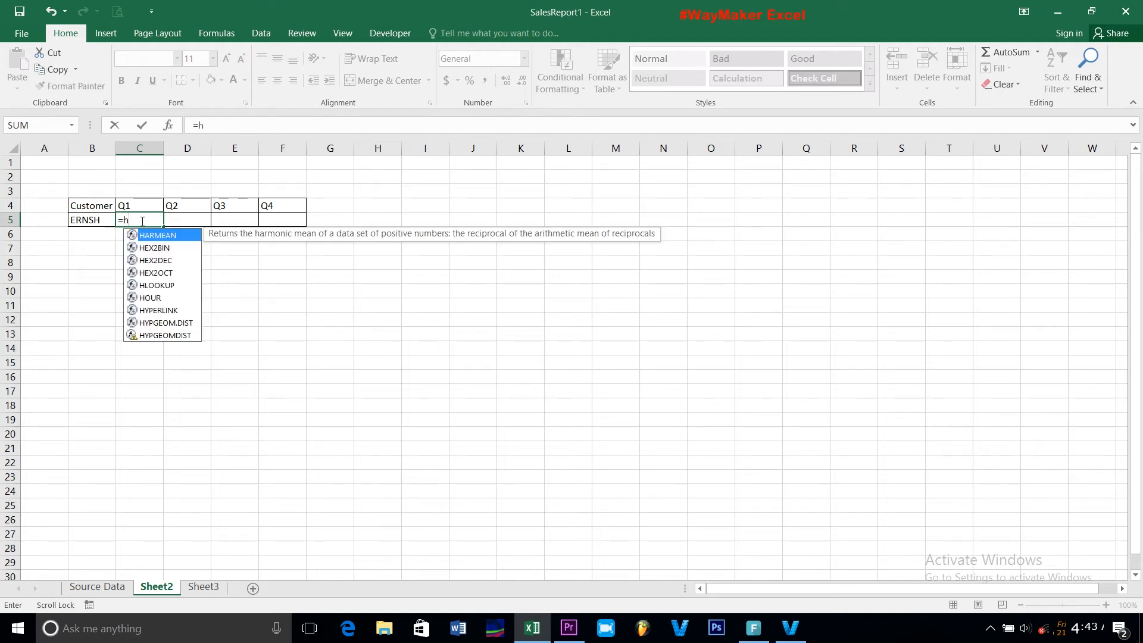
type("lo")
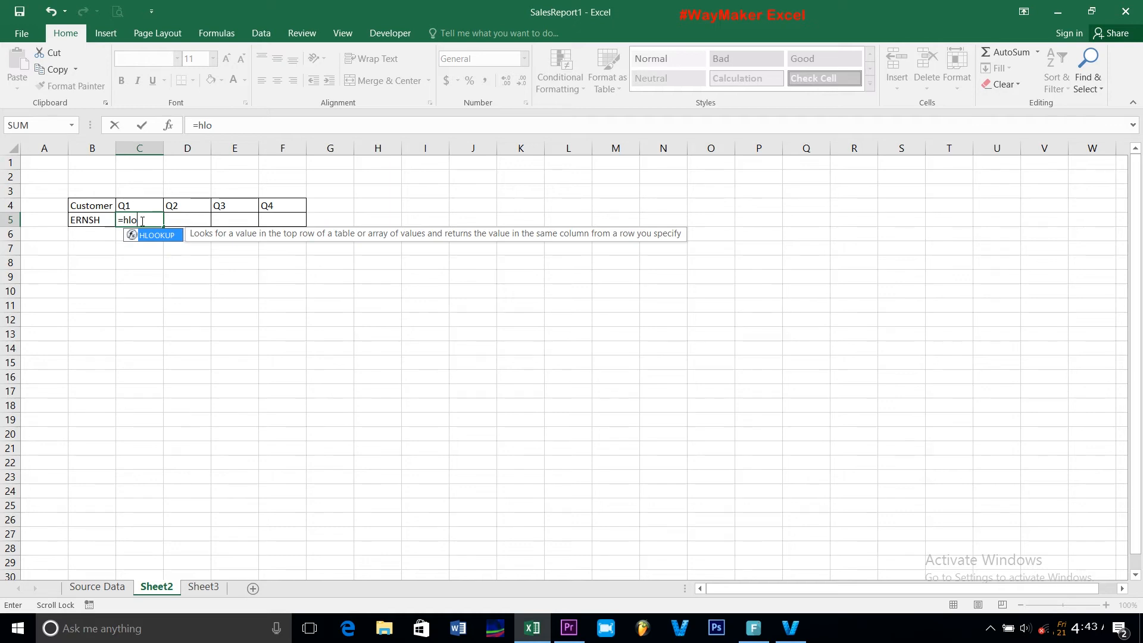
key("BackSpace")
key("BackSpace")
key("BackSpace")
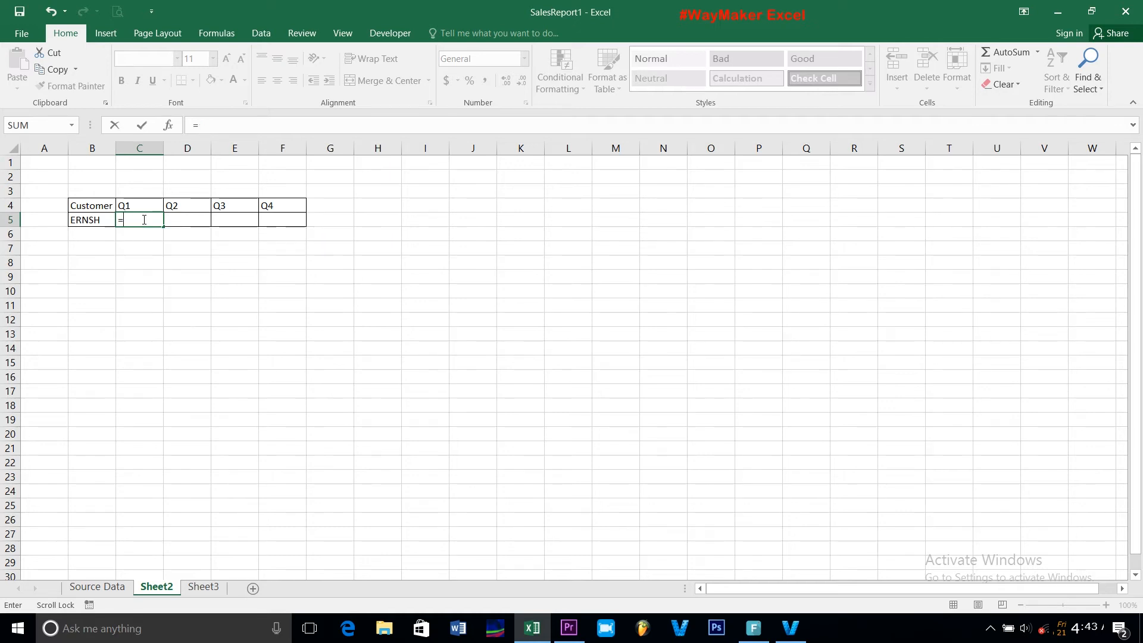
Step: Use the VLOOKUP function in C5 with the absolute reference $B$5 as its lookup value
type("vlo")
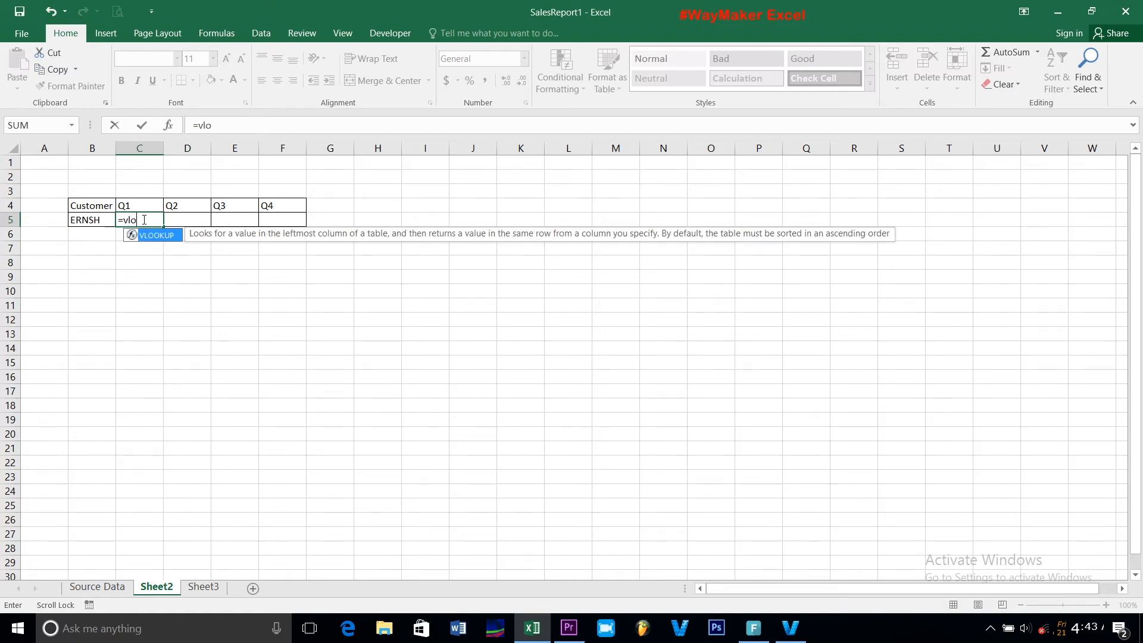
key("Tab")
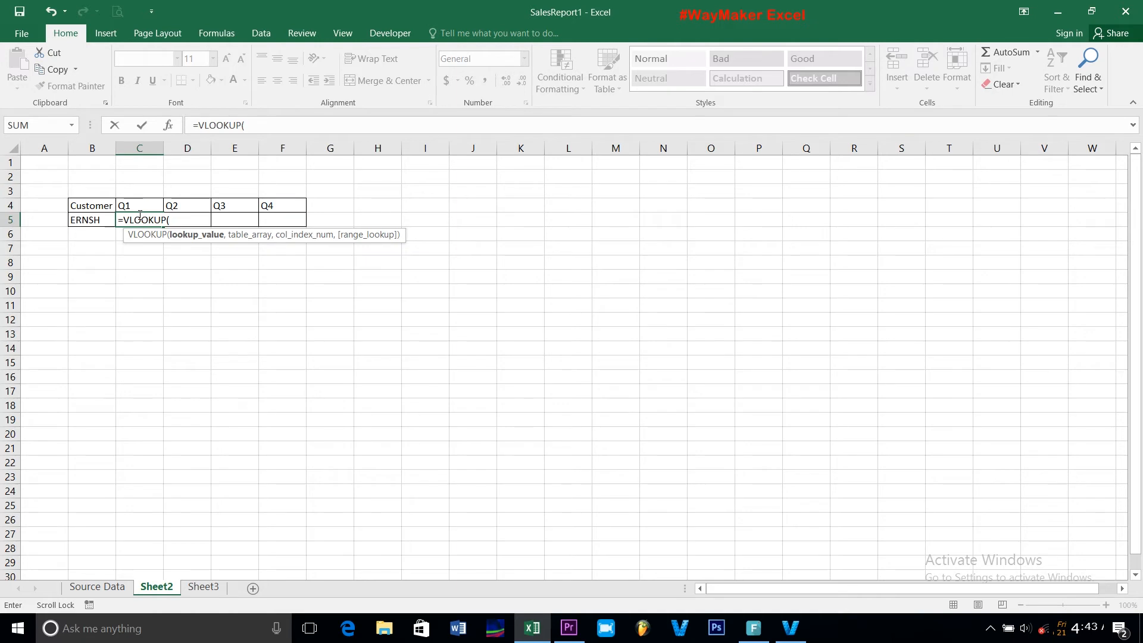
left_click(97, 220)
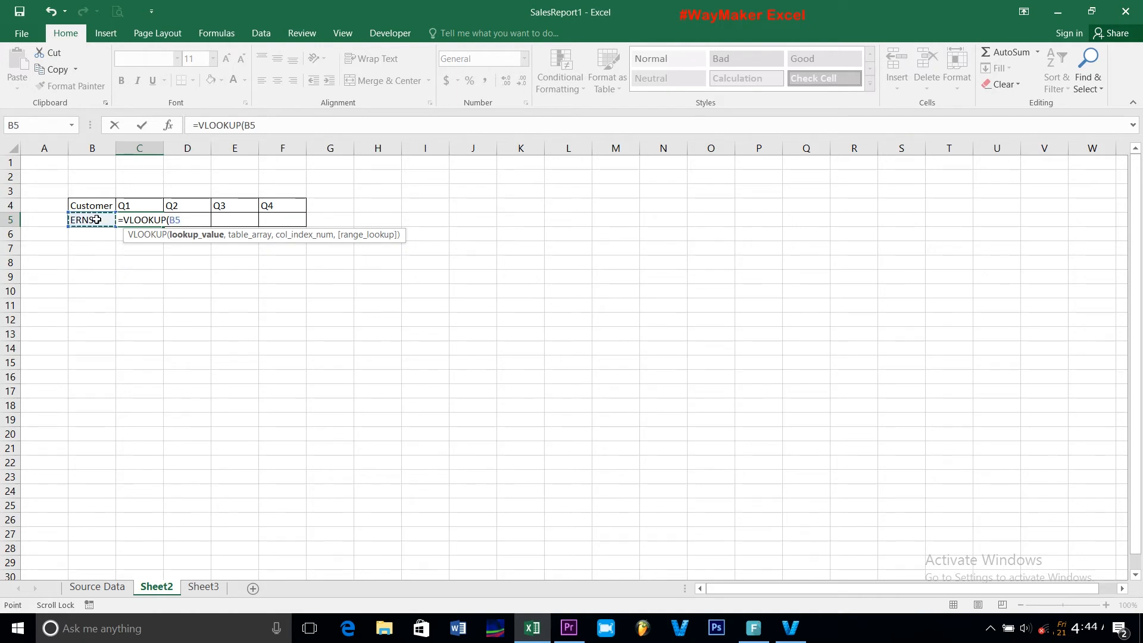
key("F4")
type(",")
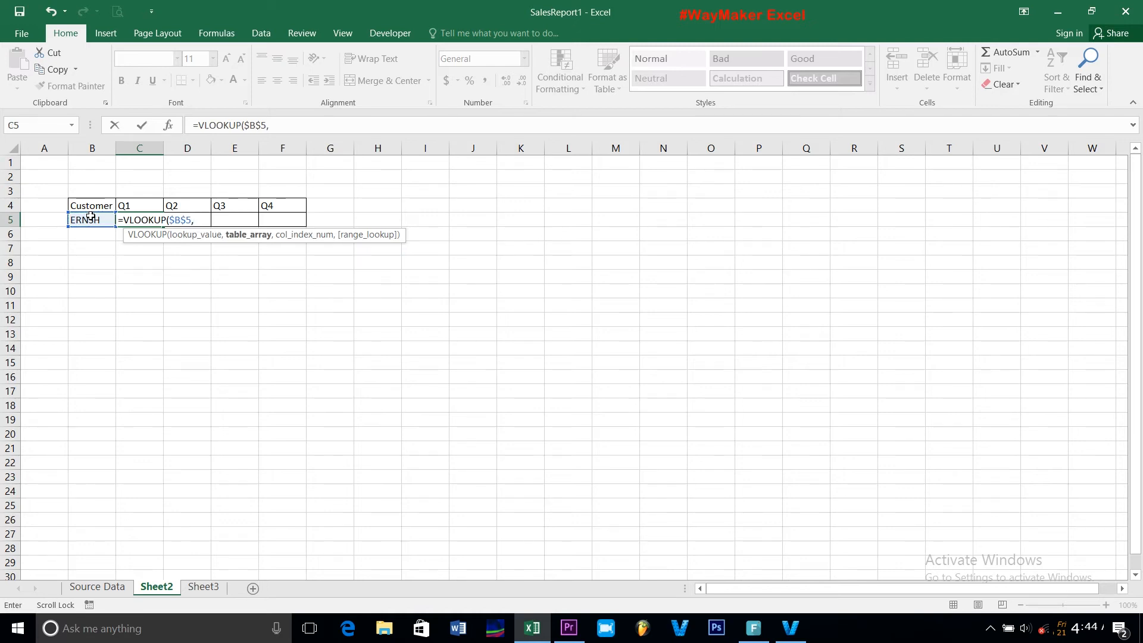
Step: Set the VLOOKUP table array to the absolute range $B$2:$F$278 on the Source Data sheet
left_click(98, 588)
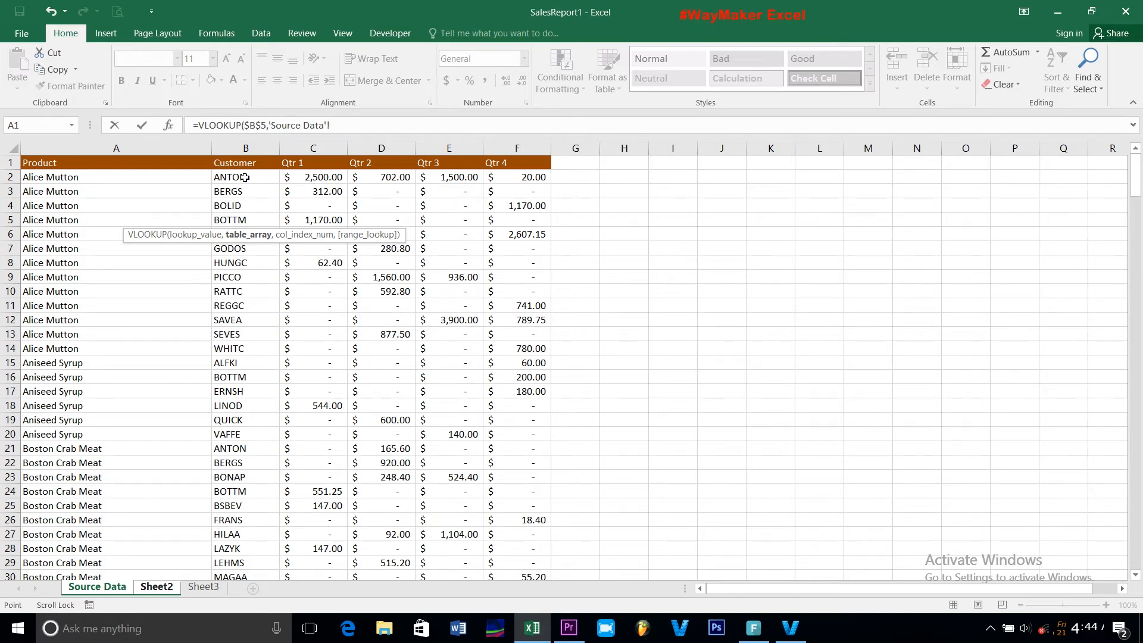
left_click(245, 177)
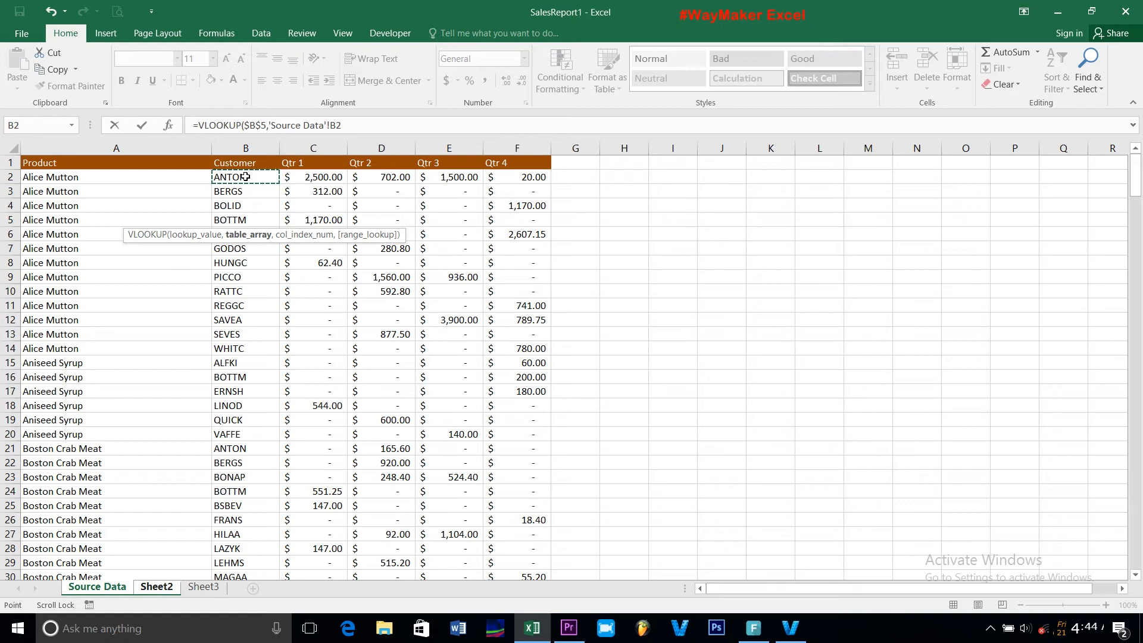
key("ctrl+shift+Right")
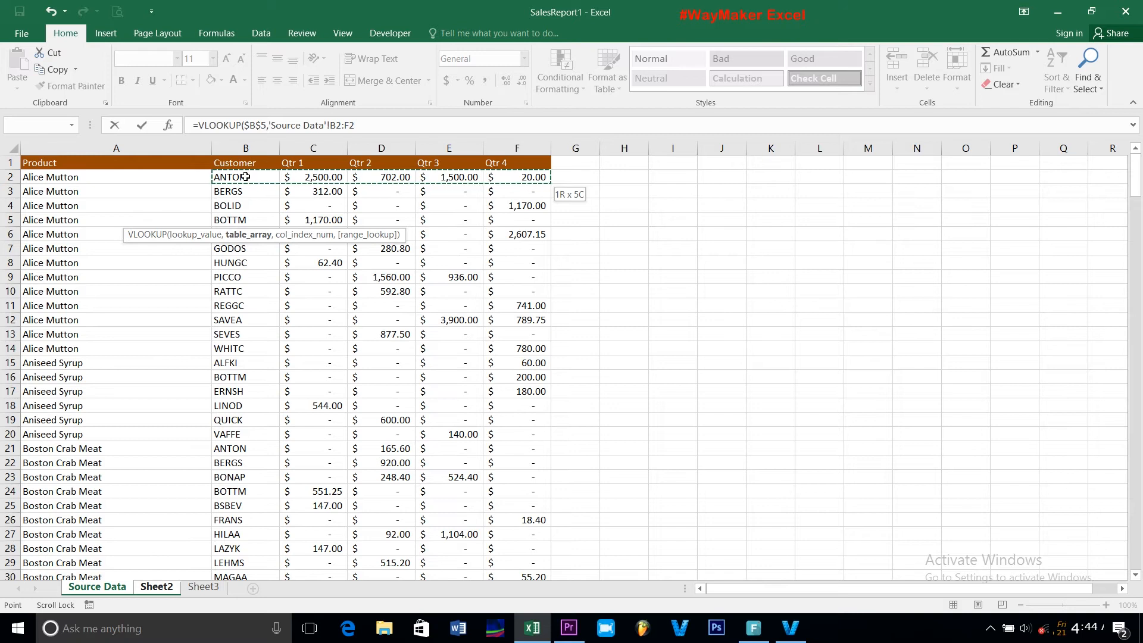
key("ctrl+shift+Down")
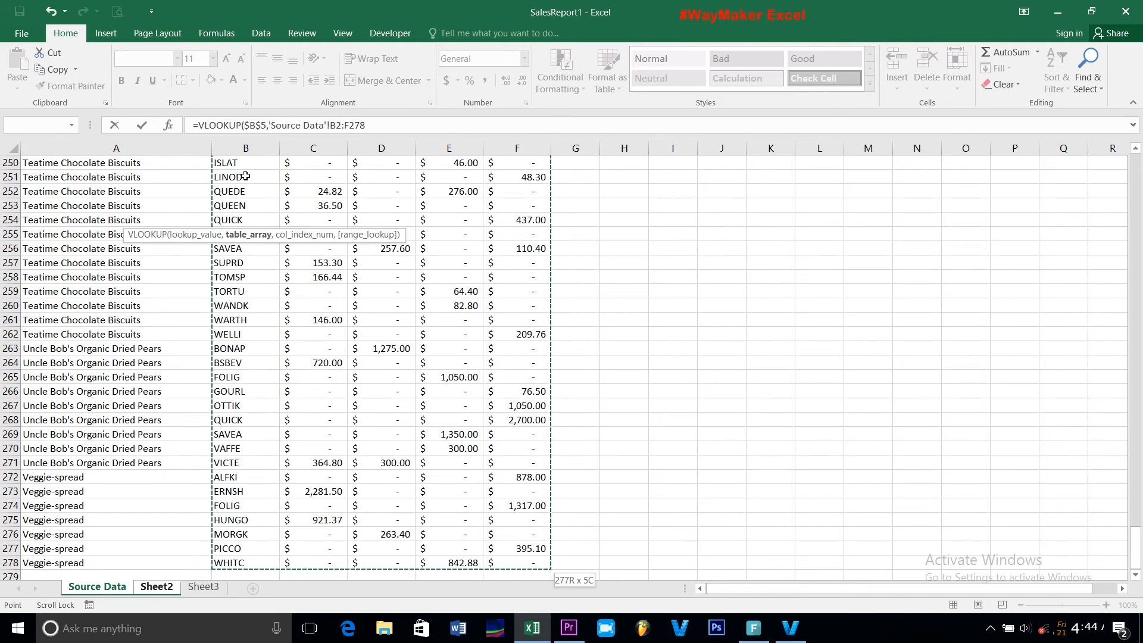
key("F4")
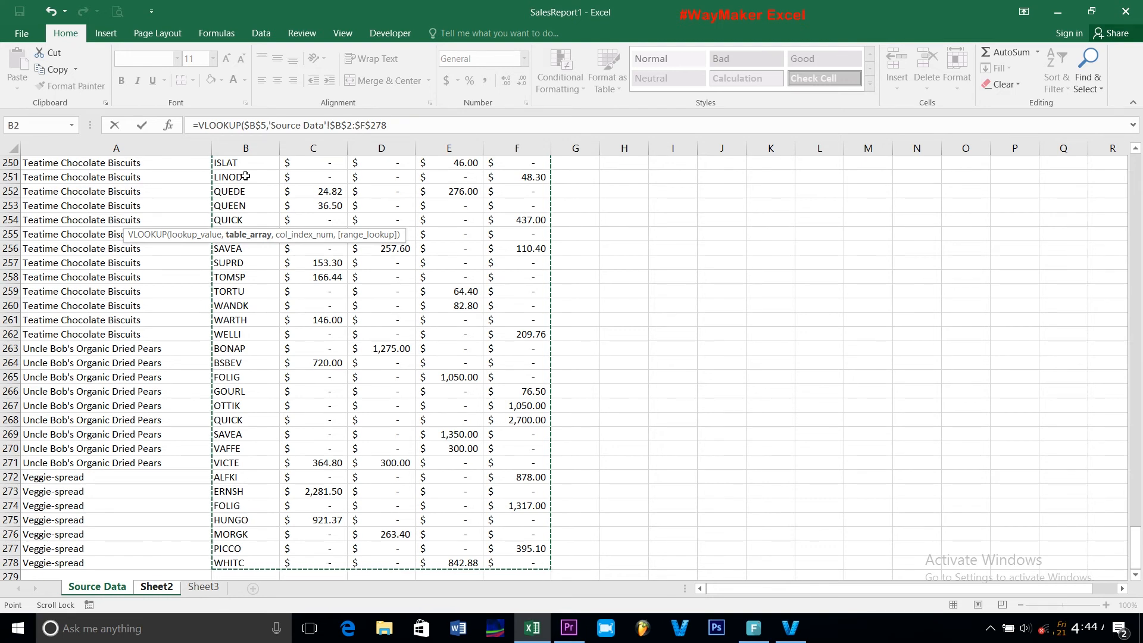
type(",")
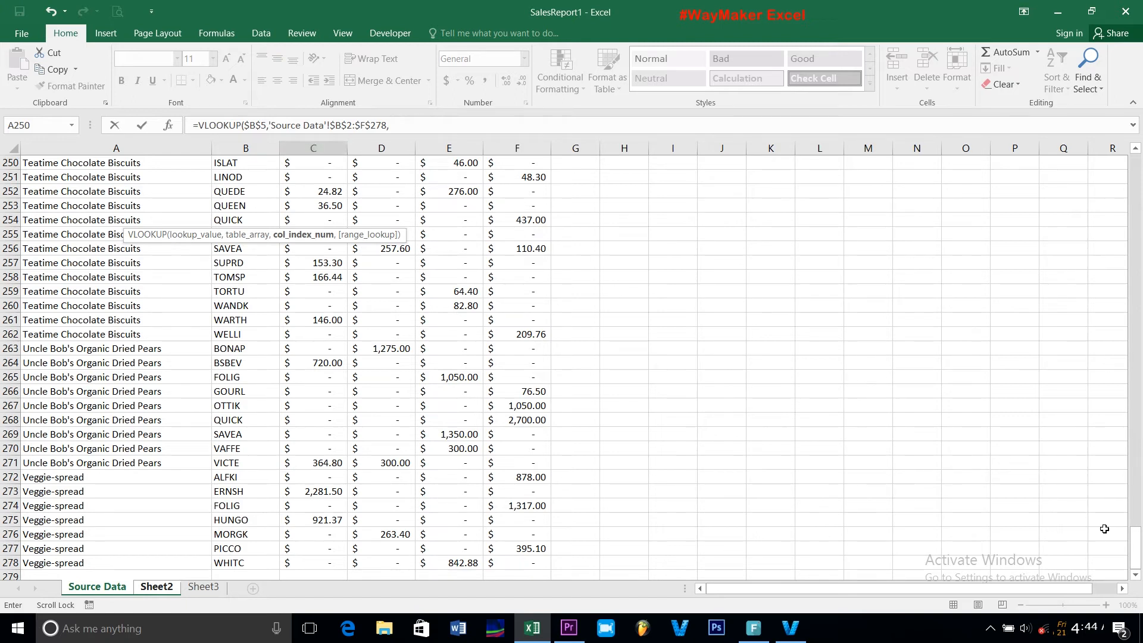
Step: Complete the VLOOKUP formula in C5 with column index 2 and range lookup 0 for an exact match
left_click_drag(1136, 551, 1105, 160)
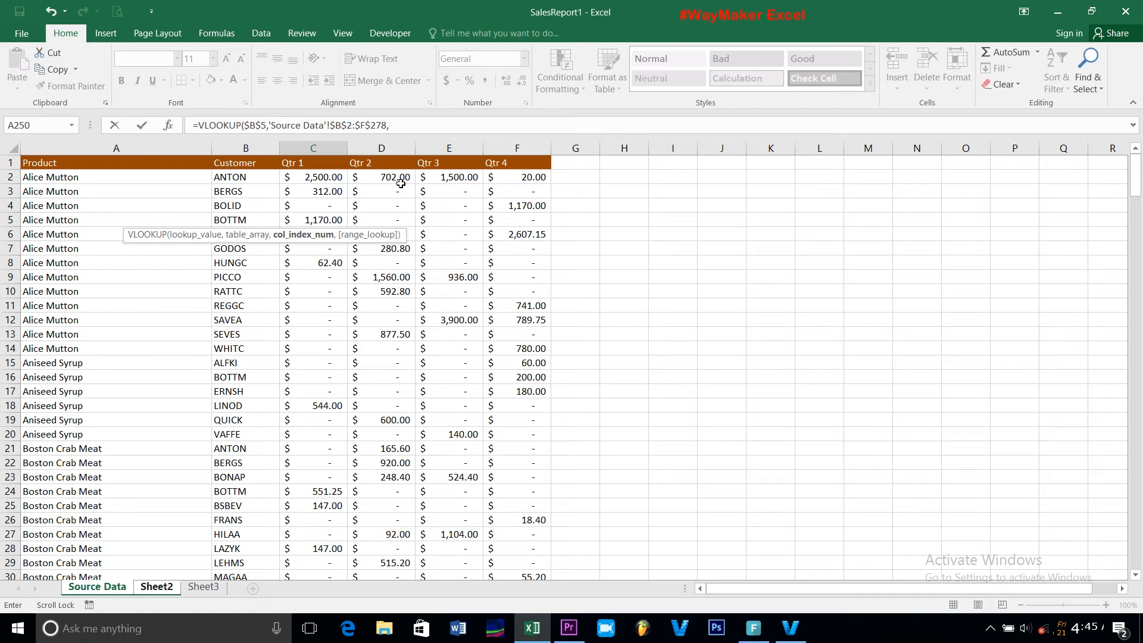
left_click(409, 125)
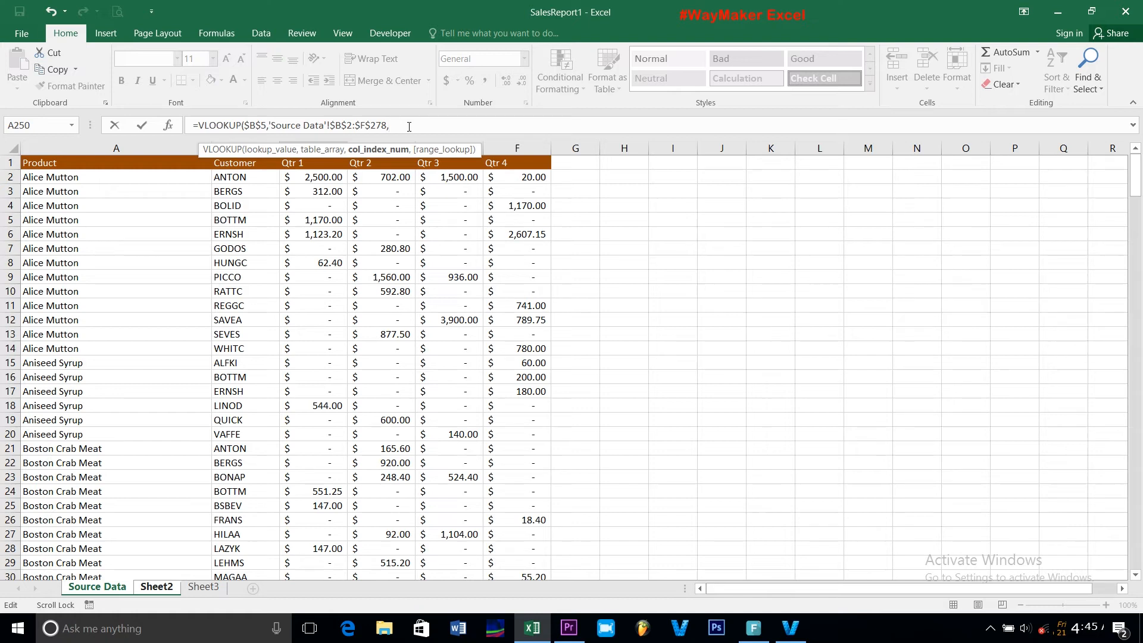
type("2,")
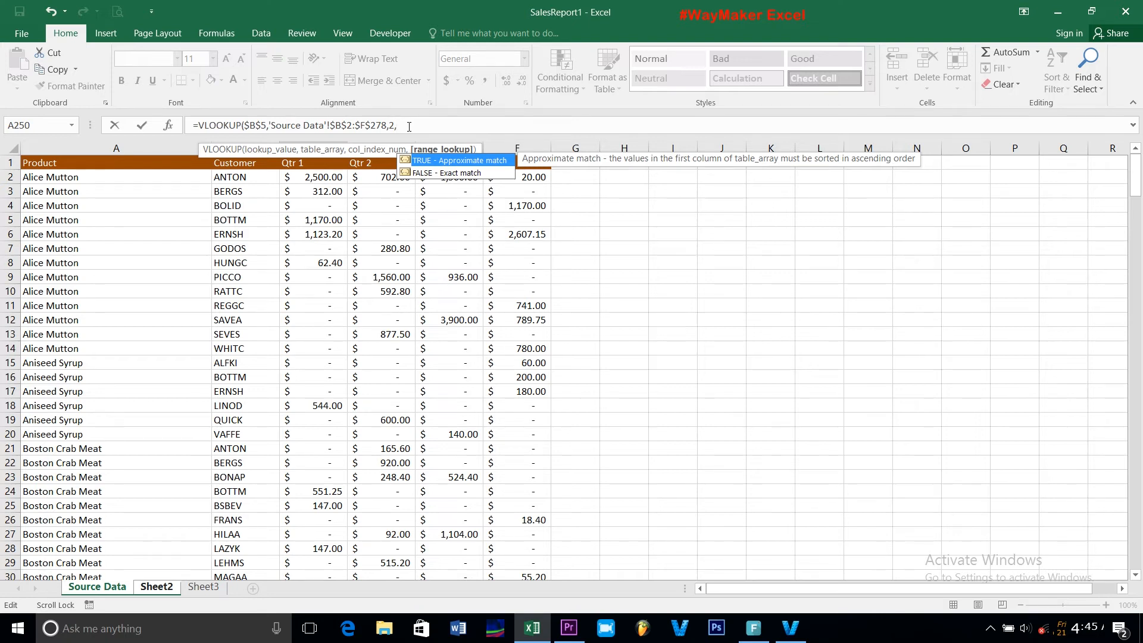
type("0)")
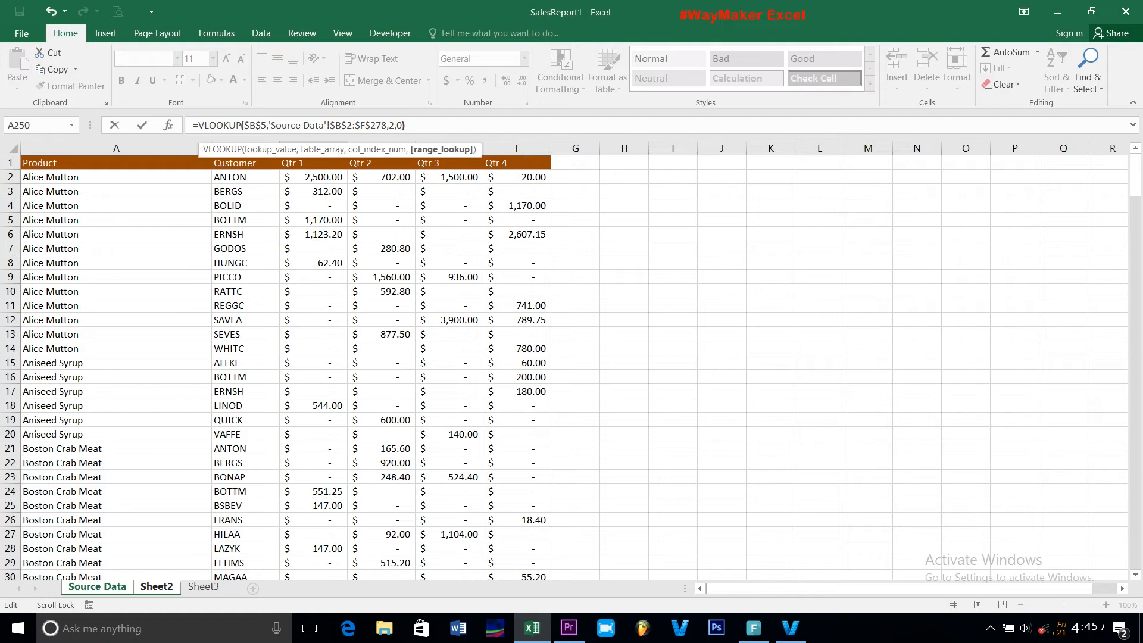
key("Return")
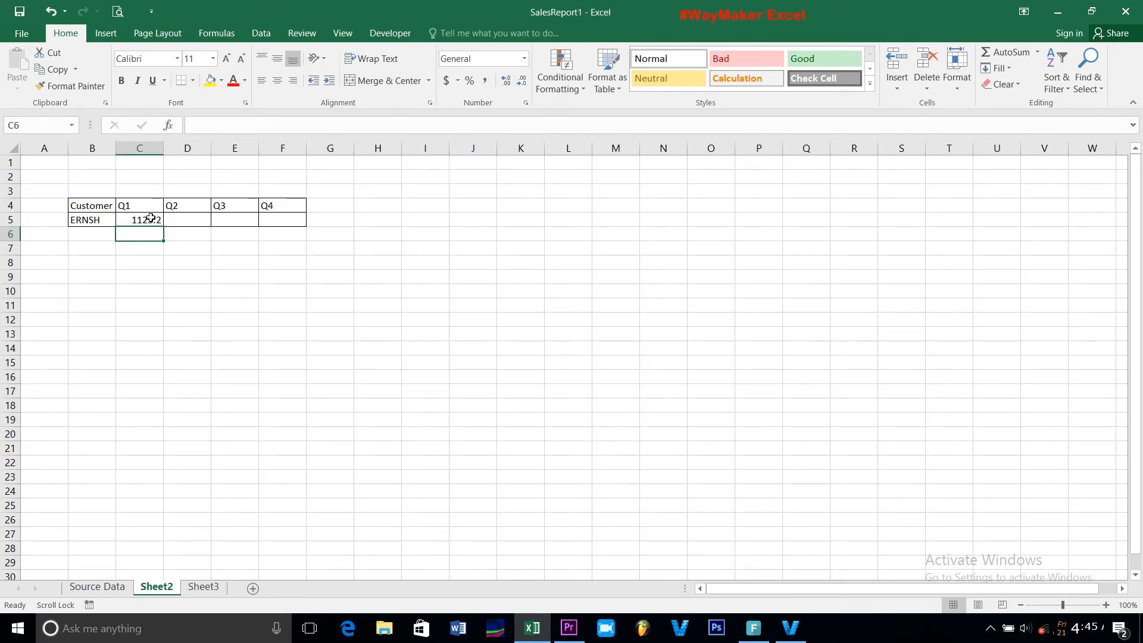
Step: Check ERNSH's Qtr 1 amount on the Source Data sheet against the result in C5 of Sheet2
left_click(116, 590)
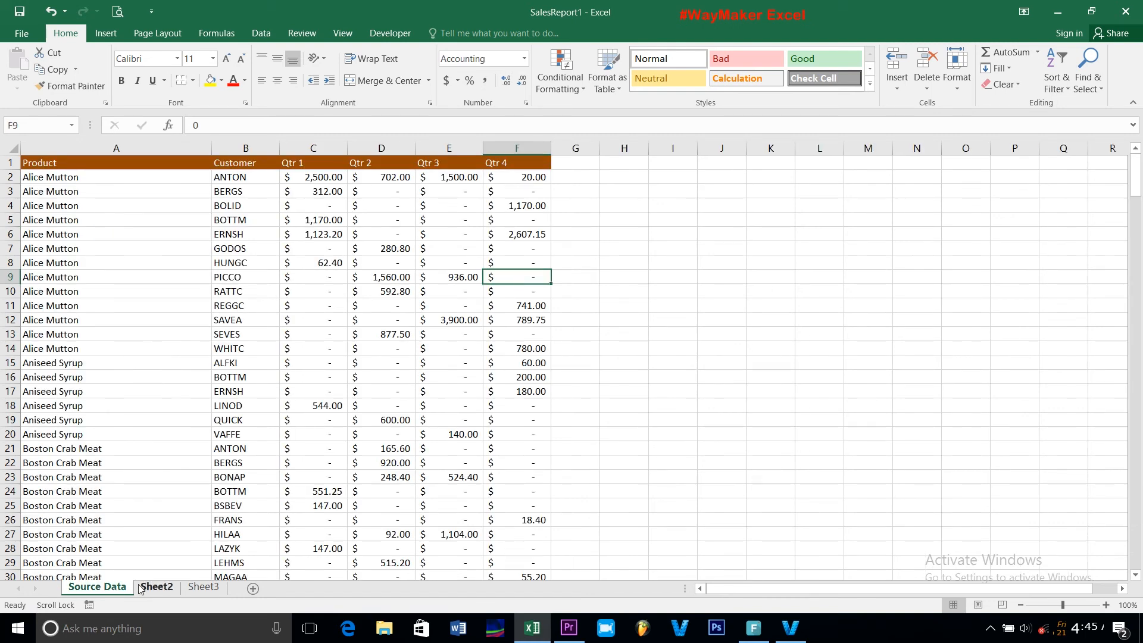
left_click(267, 236)
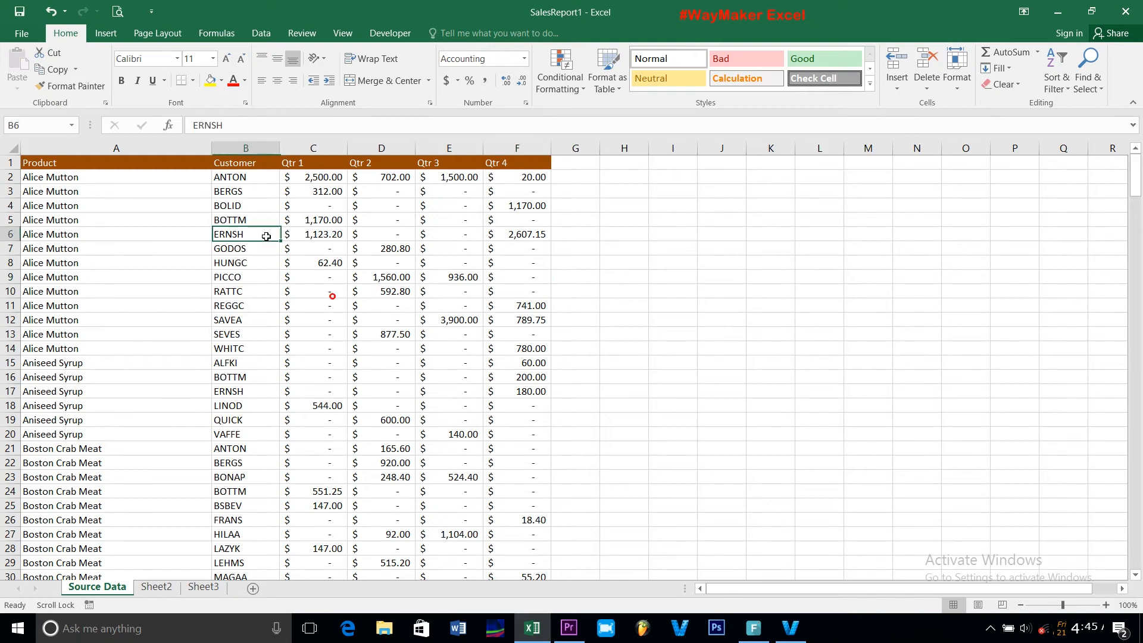
left_click(320, 234)
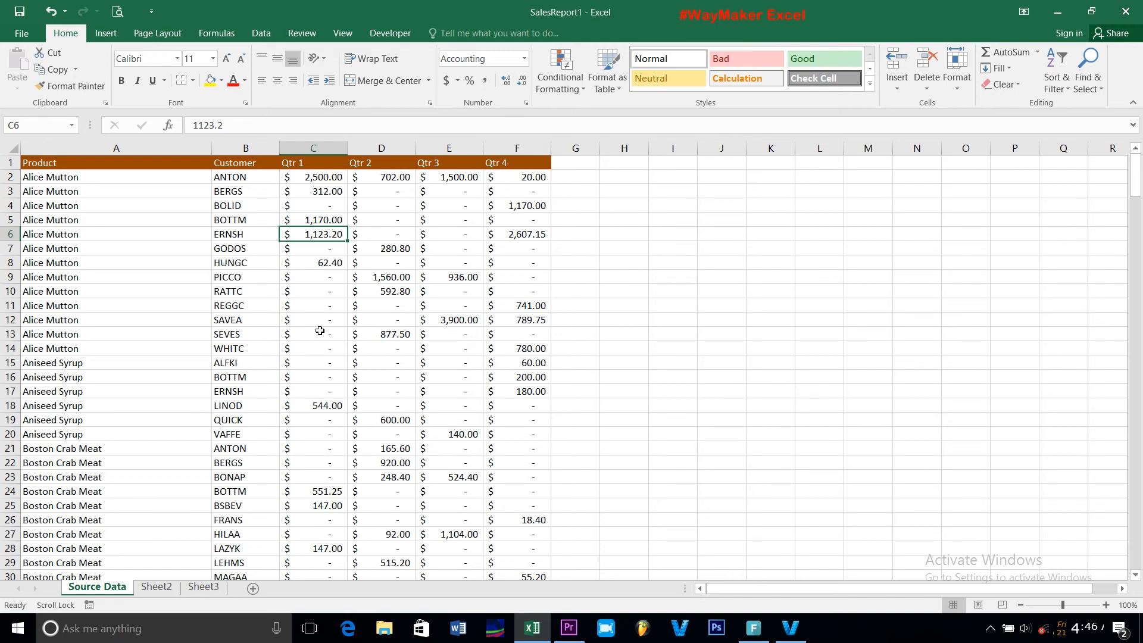
left_click(156, 587)
left_click(146, 221)
Step: Test the Q1 lookup by choosing OLDWO, VINET, WARTH and PICCO in turn as the customer in B5
left_click(95, 219)
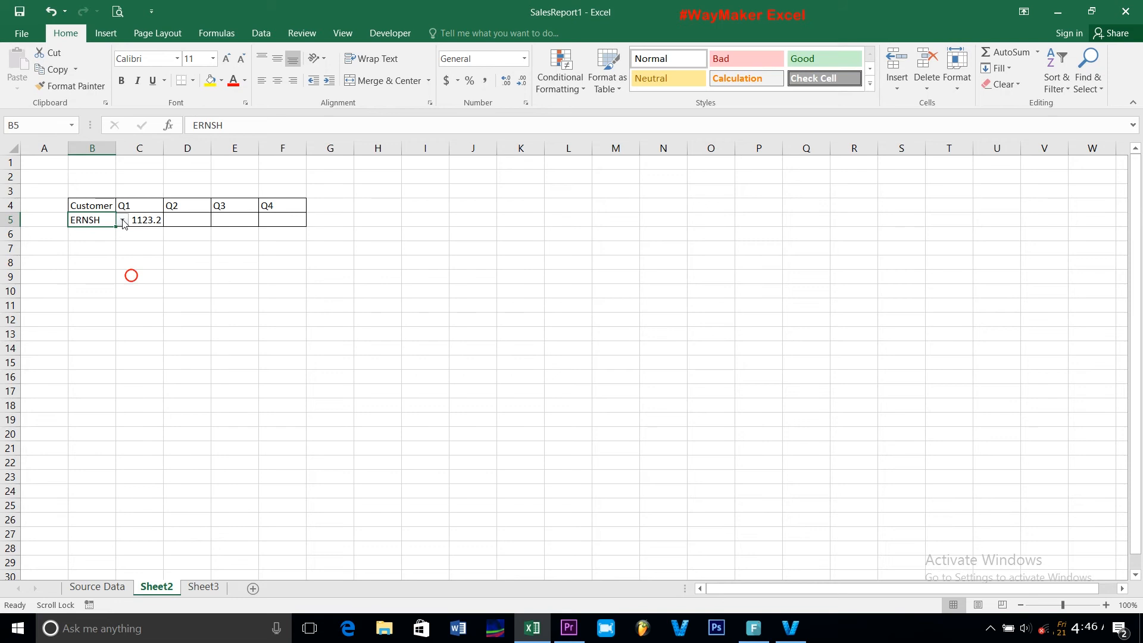
left_click(122, 220)
left_click_drag(124, 241, 153, 298)
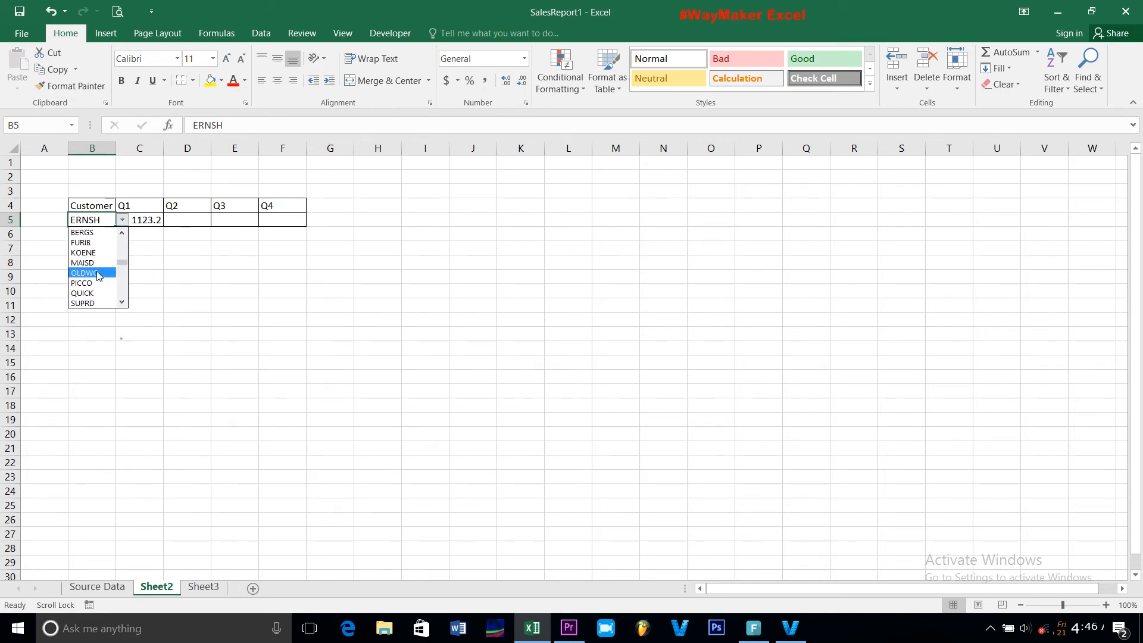
left_click(96, 271)
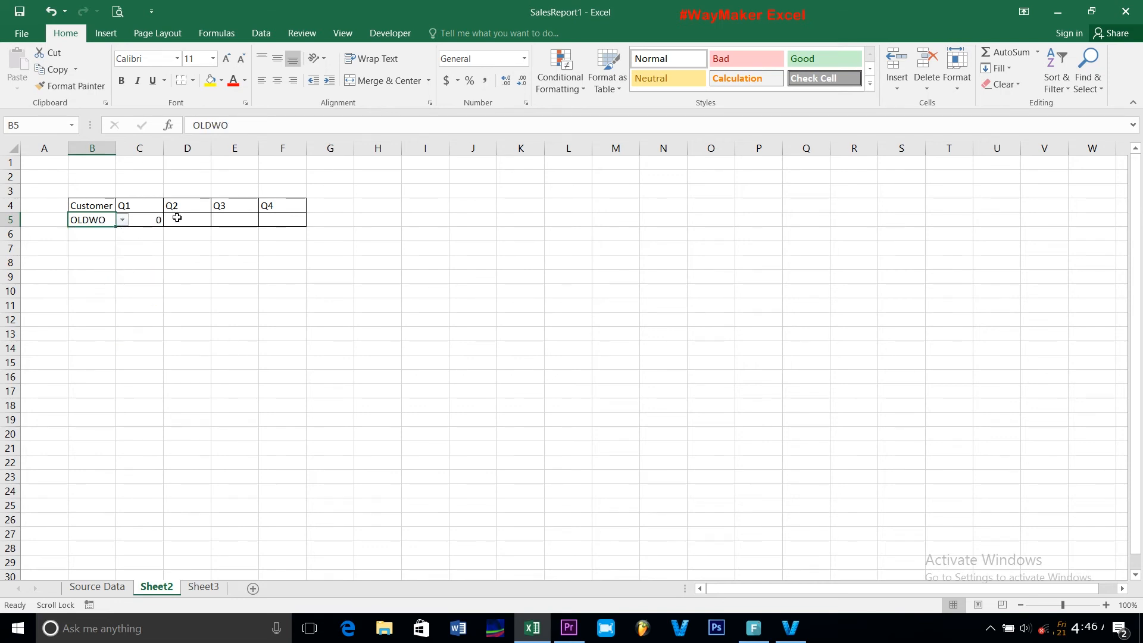
left_click(122, 220)
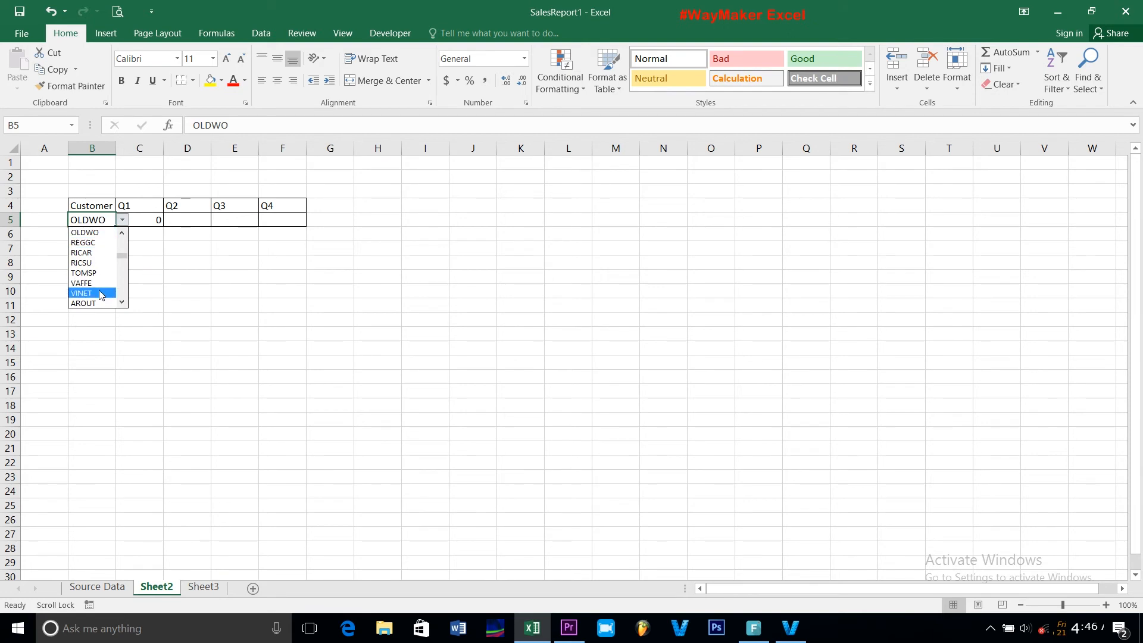
left_click(89, 293)
left_click(122, 220)
left_click_drag(121, 255, 124, 288)
left_click(107, 293)
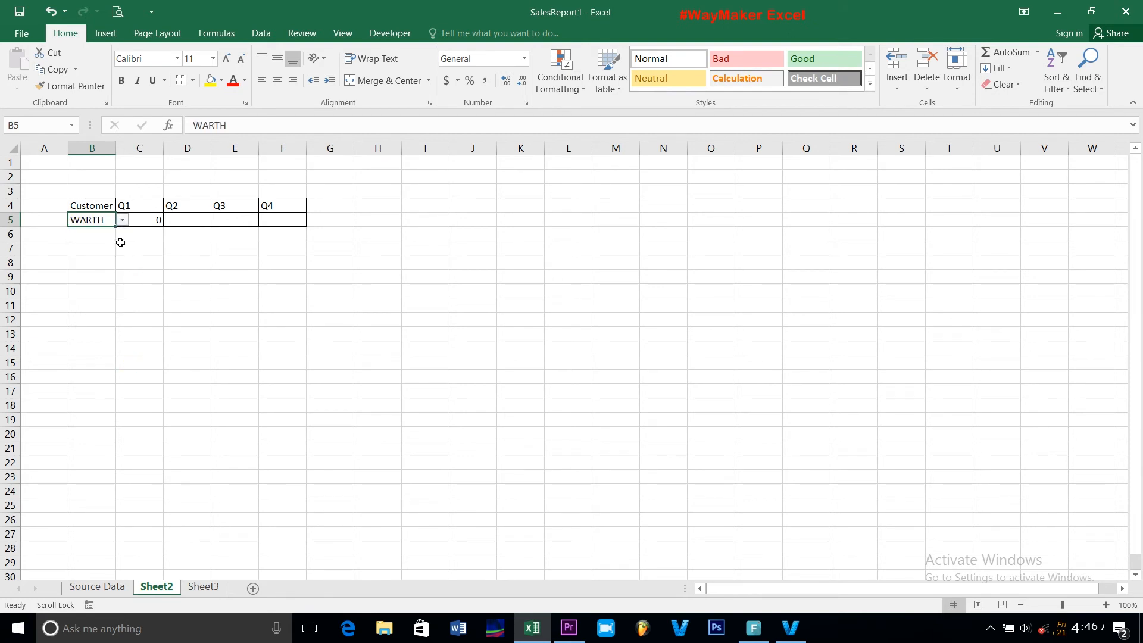
left_click(122, 220)
left_click(120, 232)
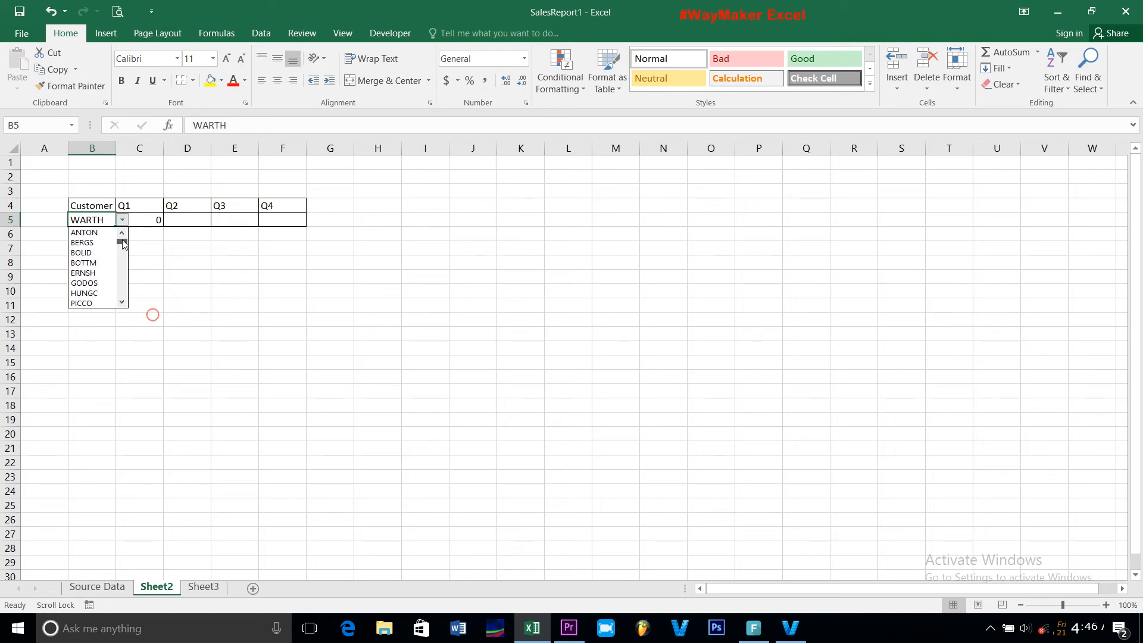
left_click(95, 303)
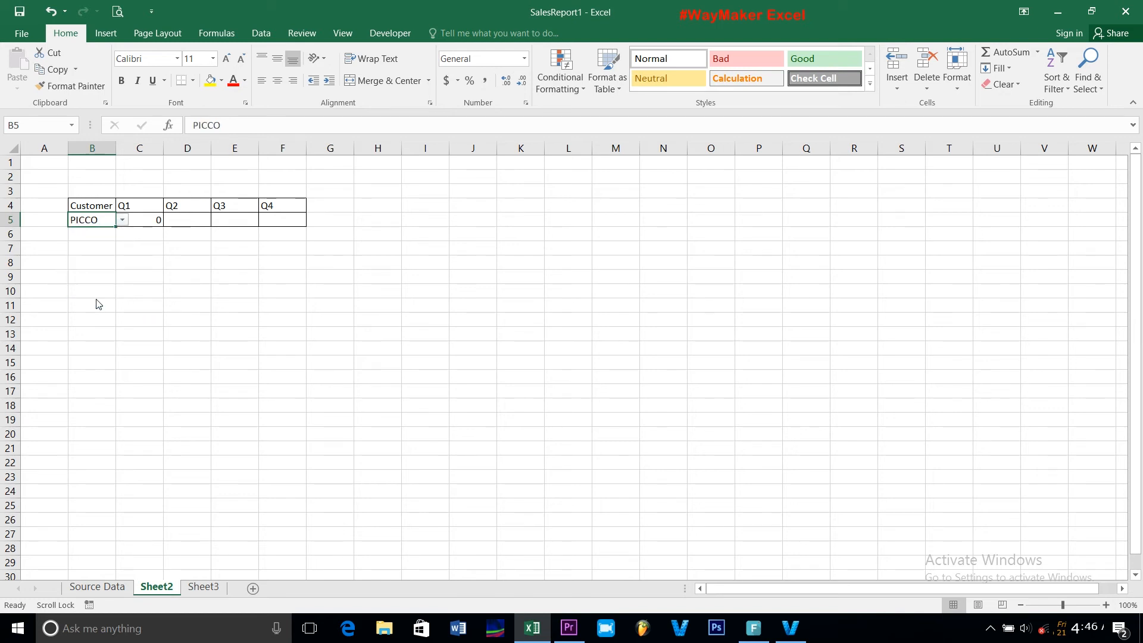
Step: Fill the VLOOKUP formula from C5 across the Q2 to Q4 cells, D5 to F5
left_click(187, 220)
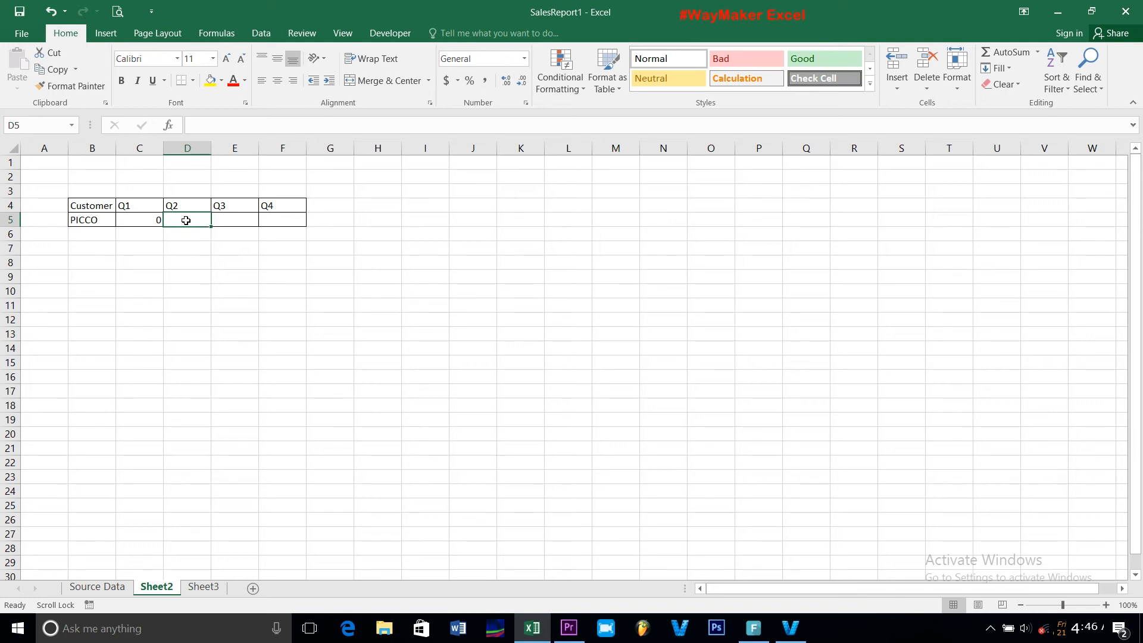
left_click(141, 217)
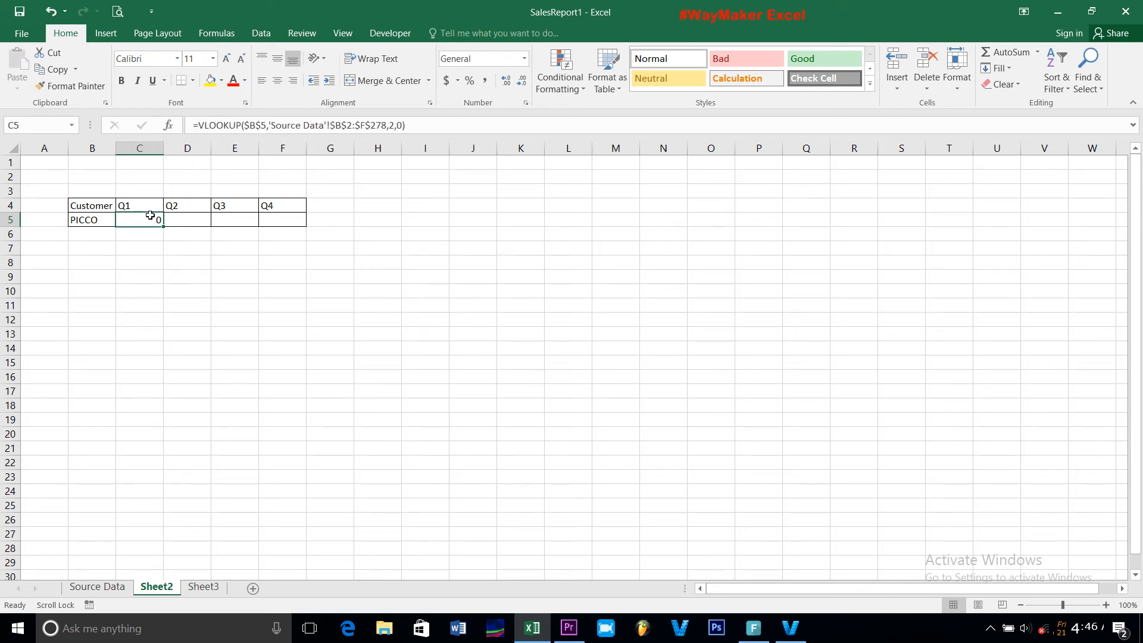
left_click_drag(162, 224, 286, 232)
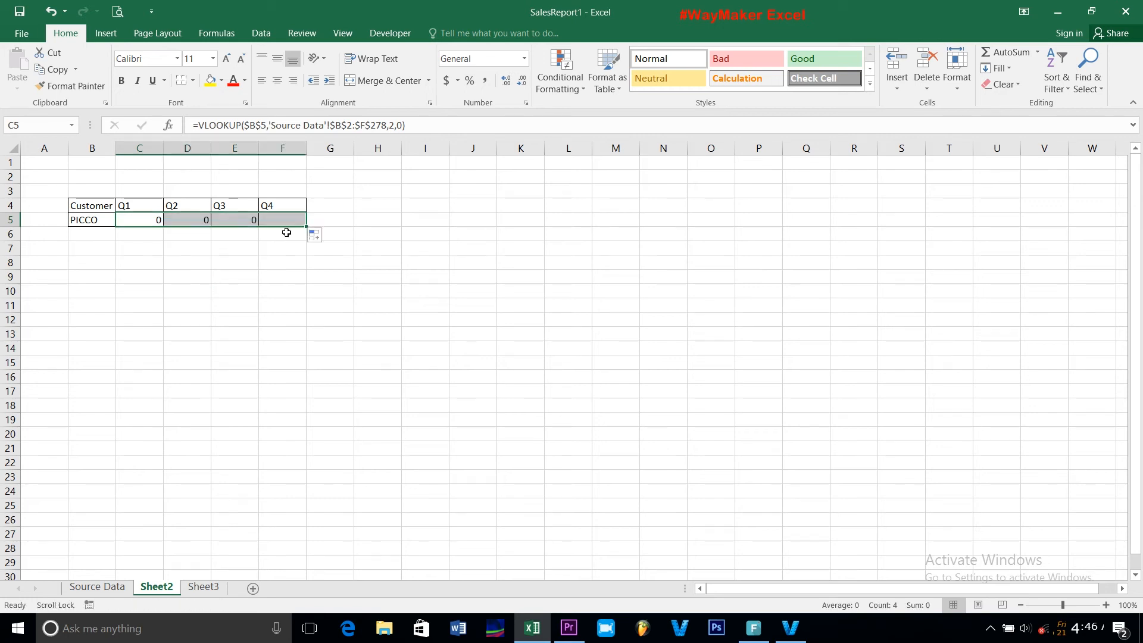
Step: Set the column index of the Q2 VLOOKUP formula in D5 to 3
left_click(203, 220)
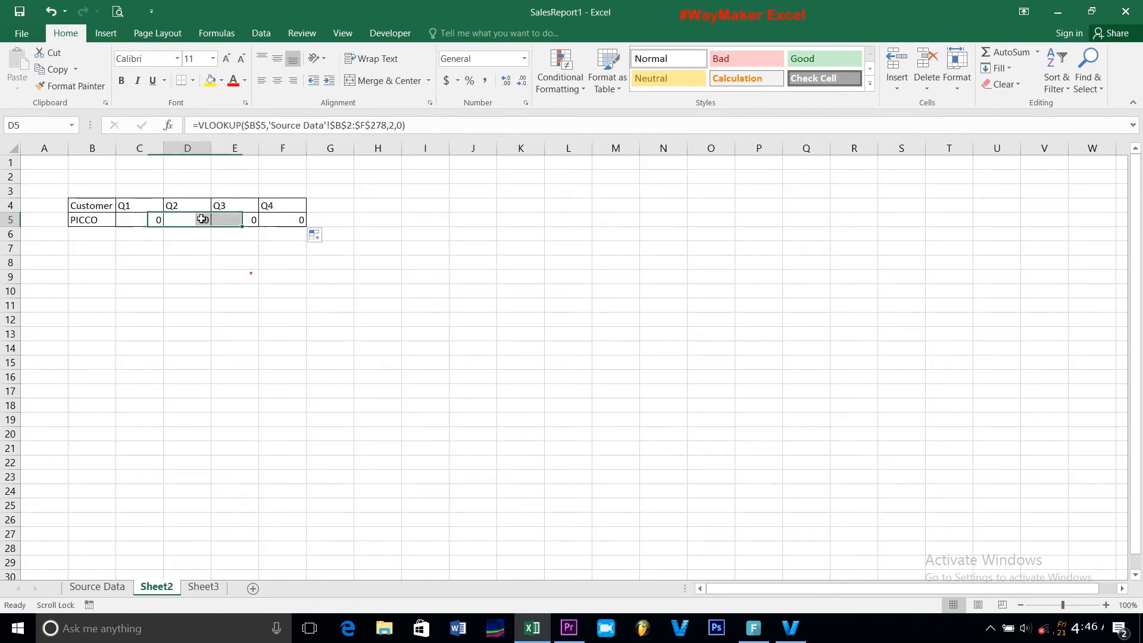
left_click(393, 125)
key("BackSpace")
type("3")
key("Return")
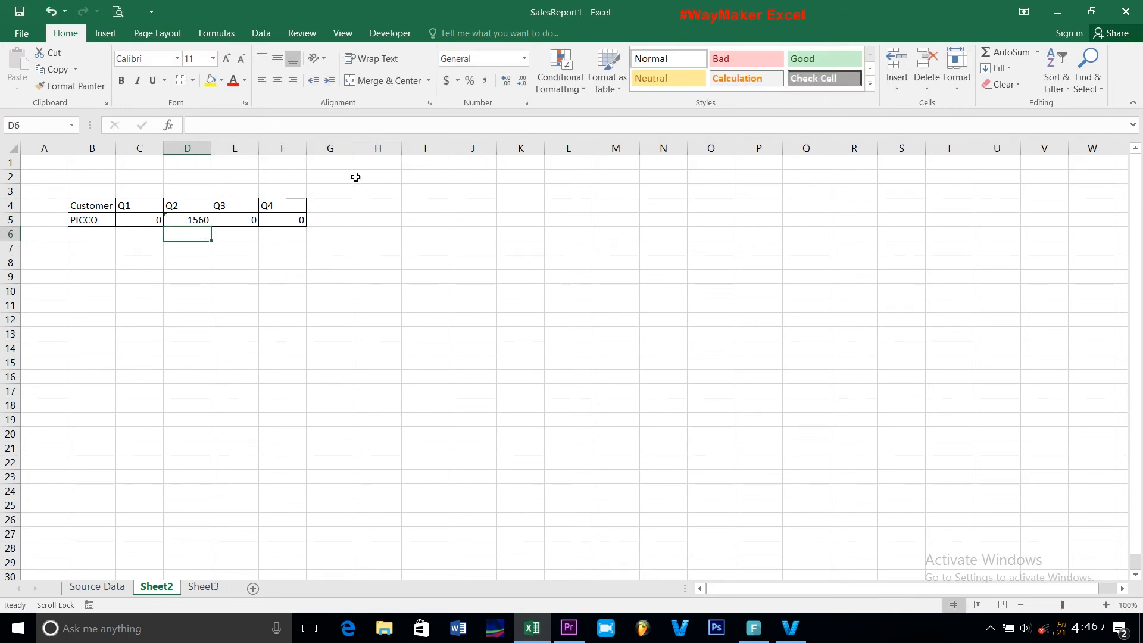
Step: Set the column index of the Q3 VLOOKUP formula in E5 to 4
left_click(248, 222)
left_click(392, 125)
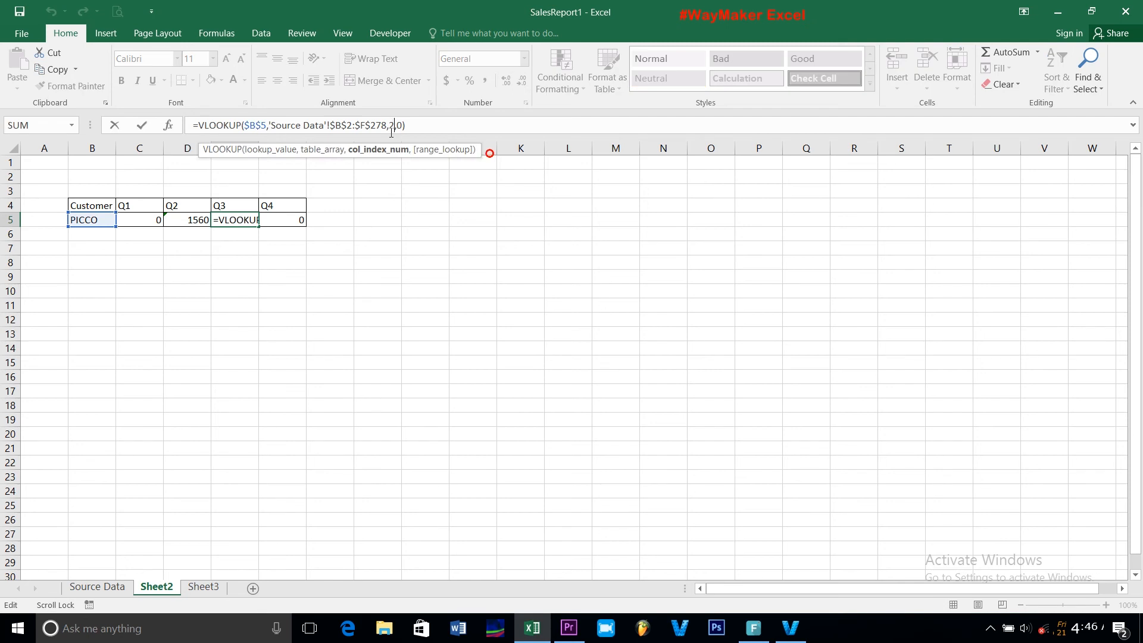
key("BackSpace")
type("4")
key("Return")
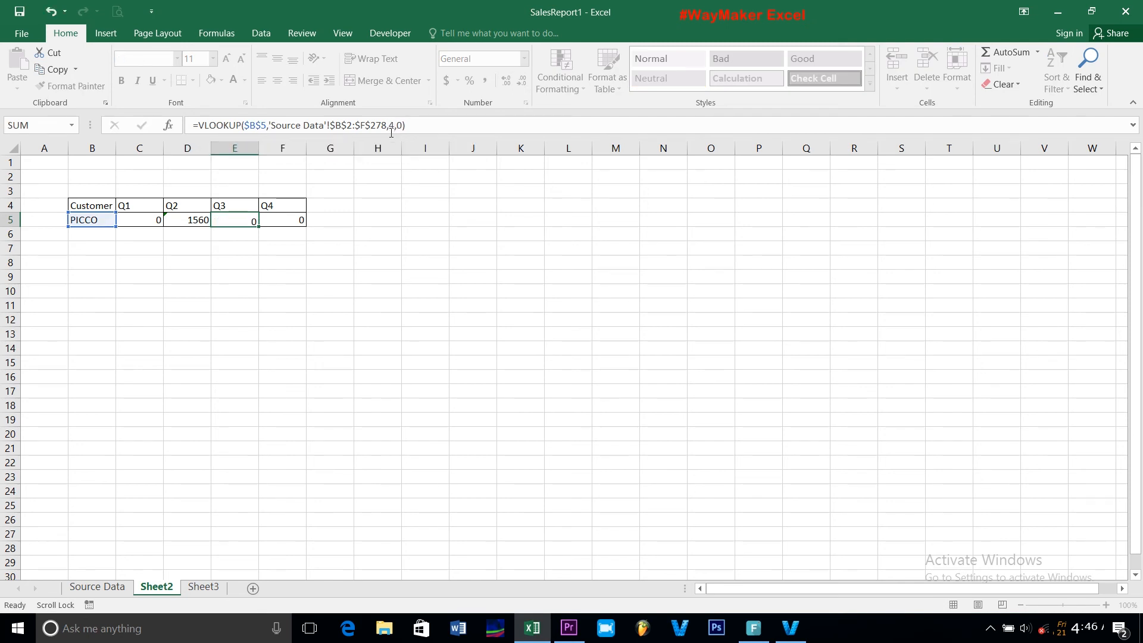
Step: Set the column index of the Q4 VLOOKUP formula in F5 to 5
left_click(301, 220)
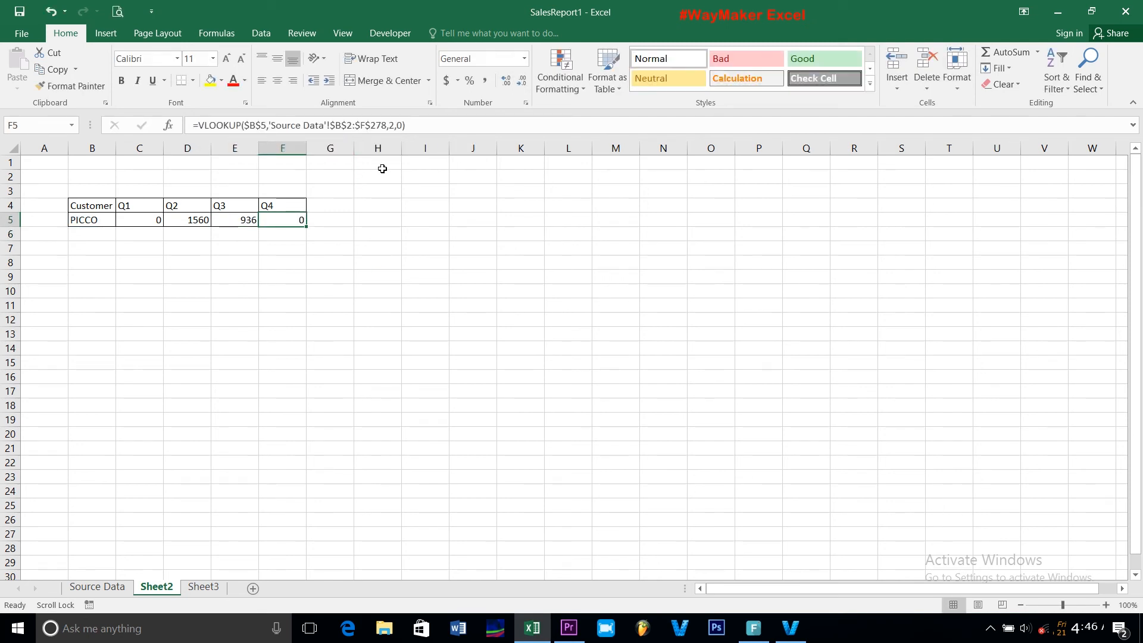
left_click(394, 124)
key("BackSpace")
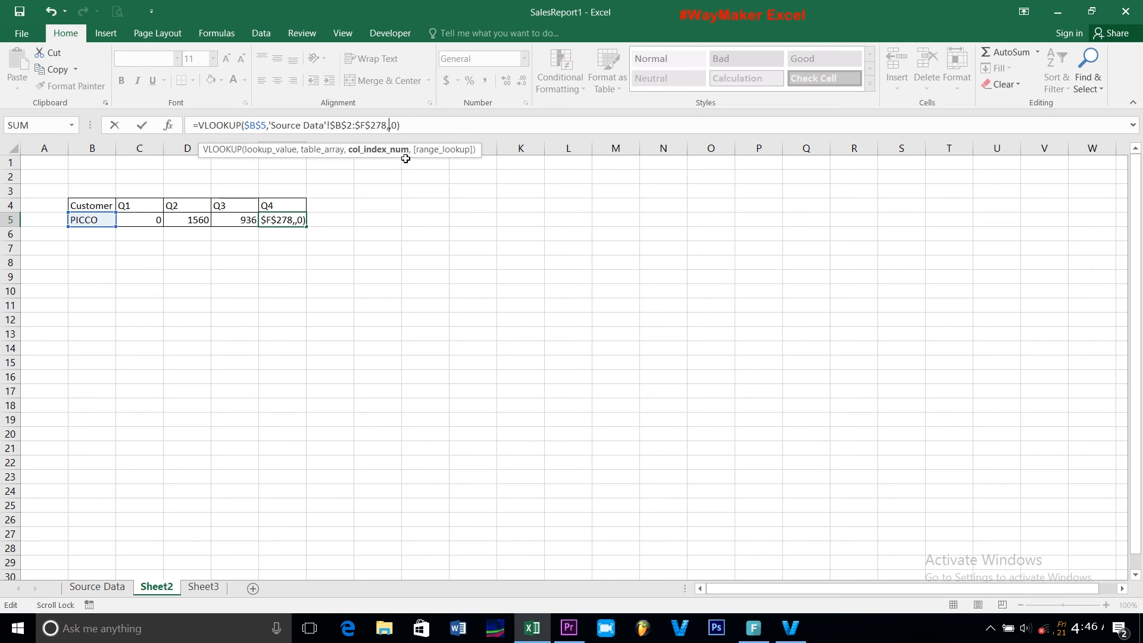
type("5")
key("Return")
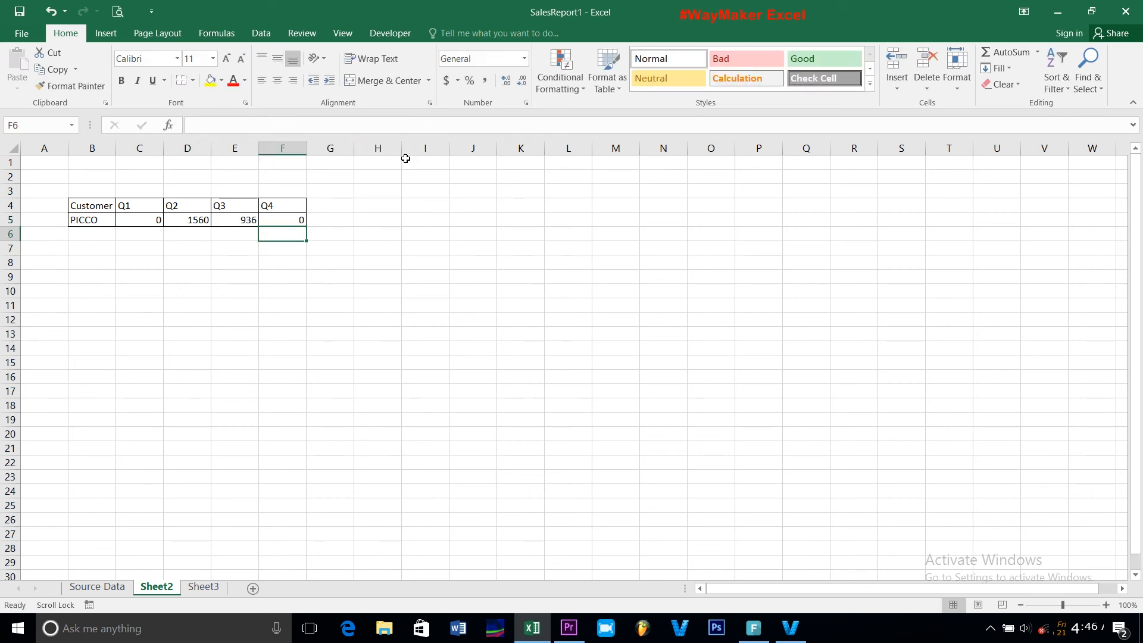
Step: Test all four quarterly lookups by choosing SAVEA, ERNSH and SAVEA again as the customer in B5
left_click(106, 224)
left_click(119, 220)
left_click(103, 256)
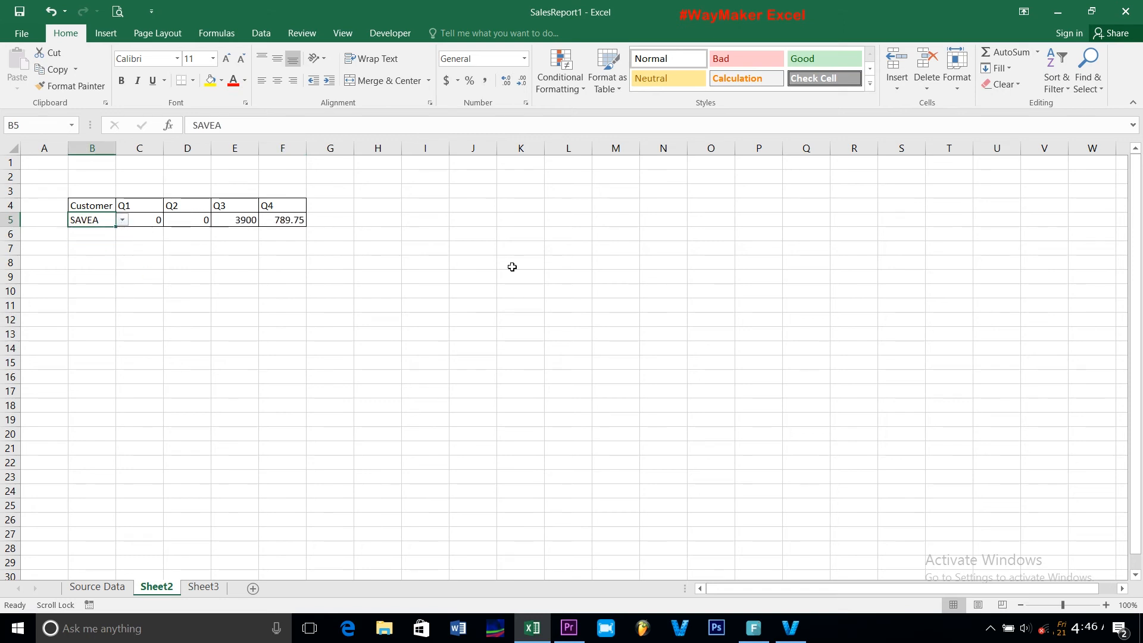
left_click(121, 220)
left_click(85, 283)
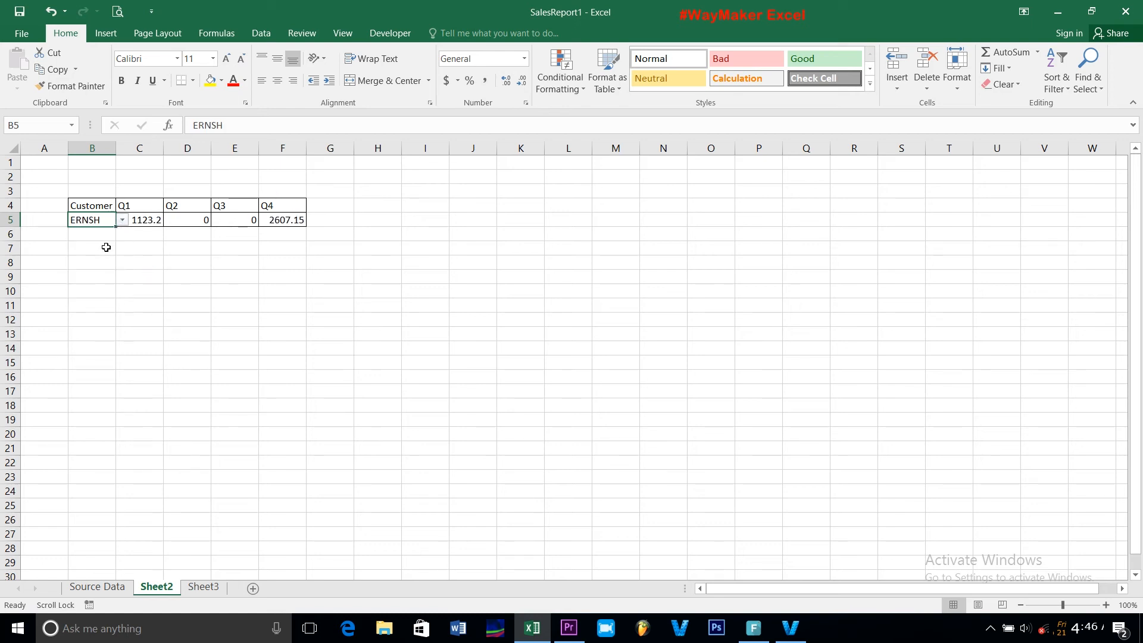
left_click(121, 222)
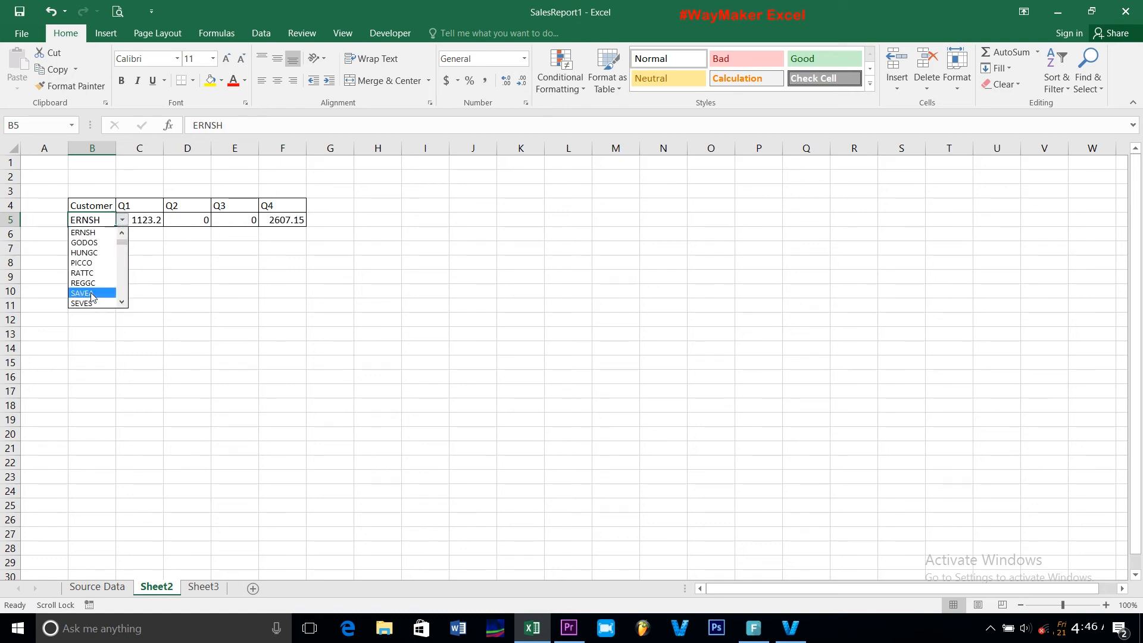
left_click(88, 294)
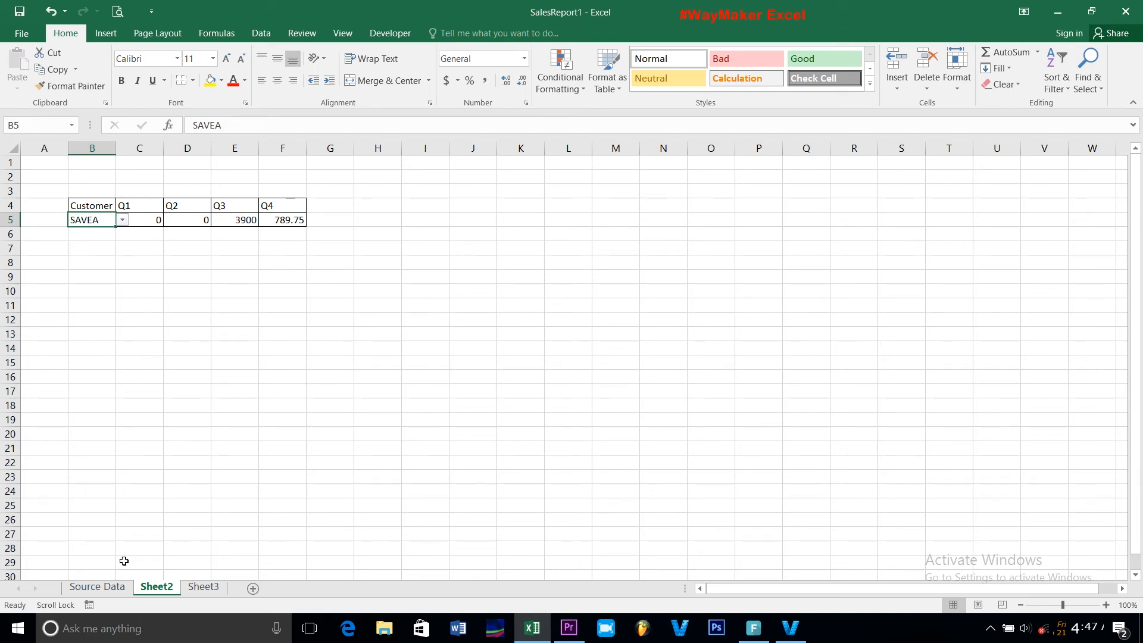
Step: Compare the PRODUCT and CUSTOMER cells on Sheet3 with the Product and Customer columns of the Source Data sheet
left_click(118, 586)
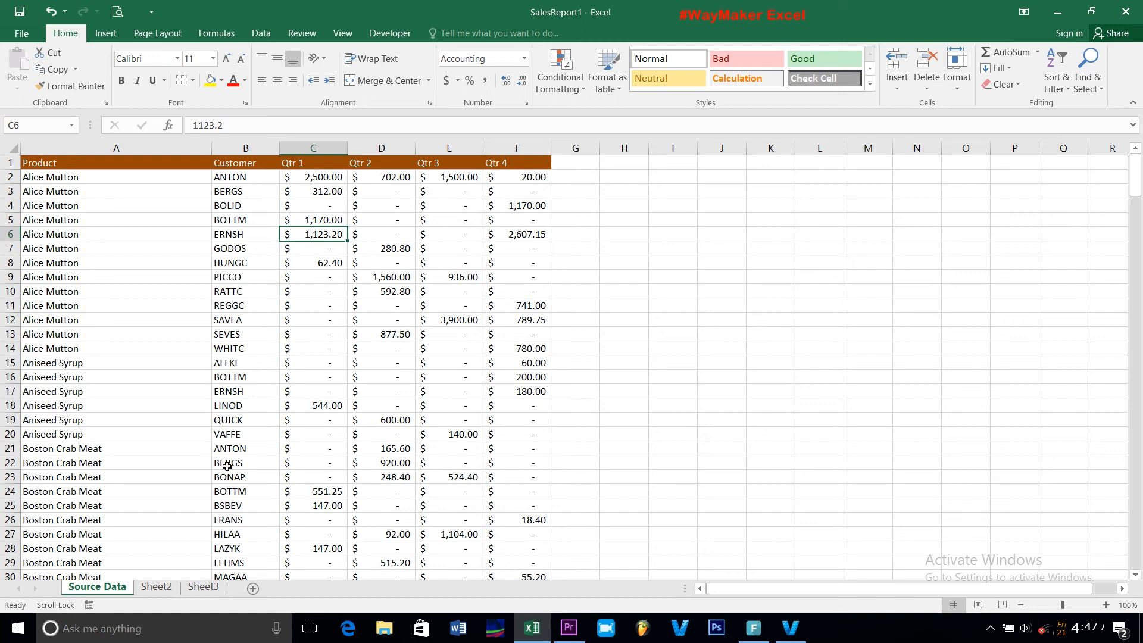
left_click(214, 590)
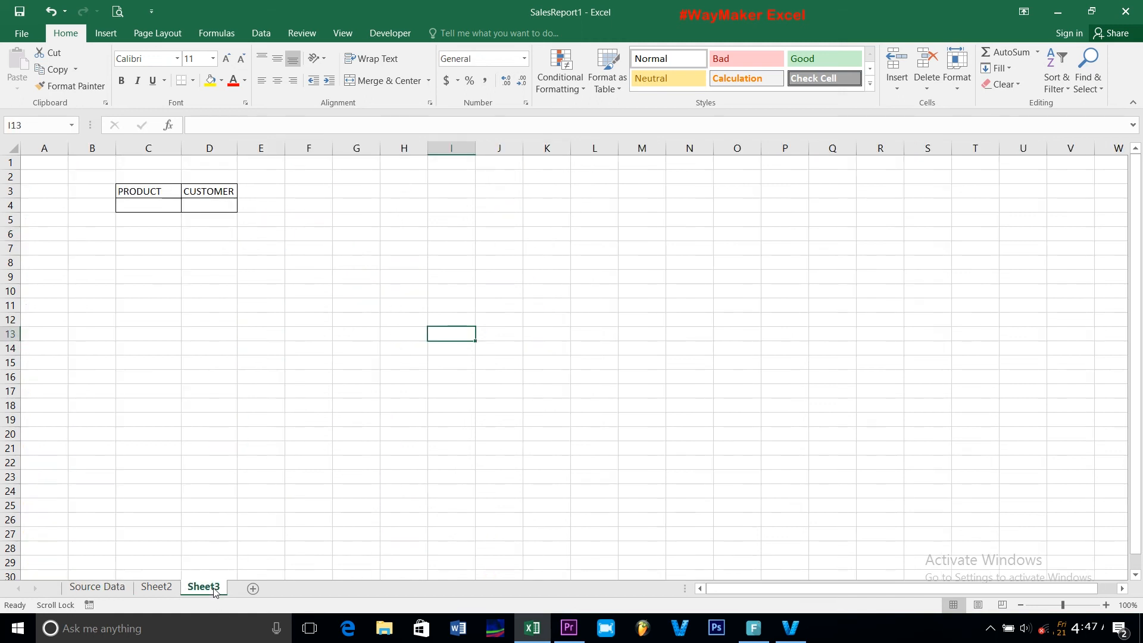
left_click(216, 206)
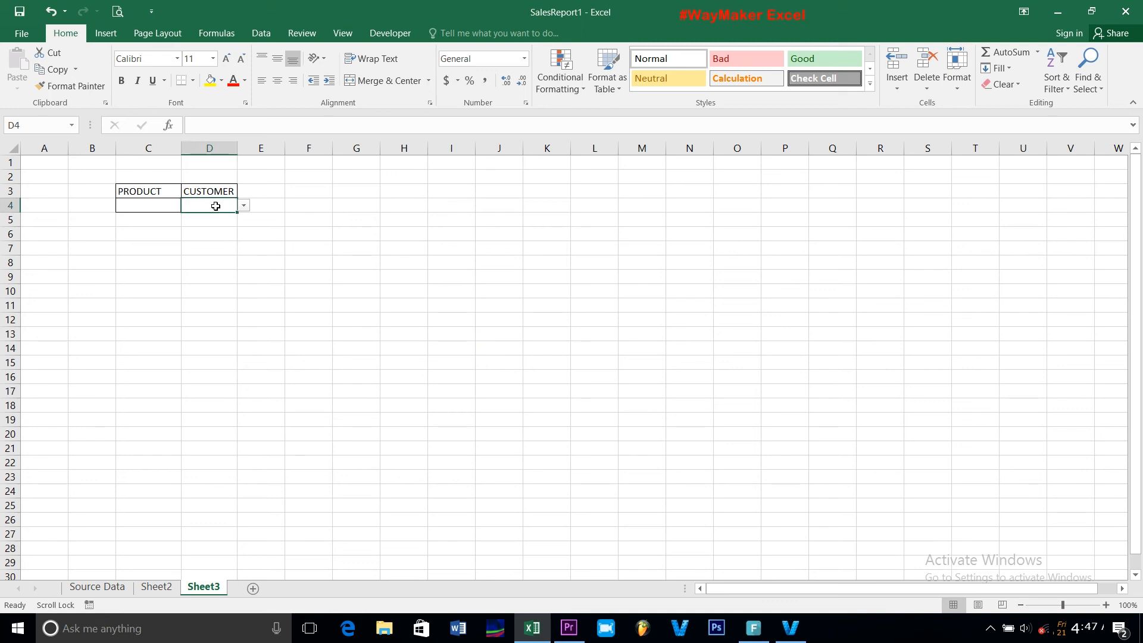
left_click(173, 205)
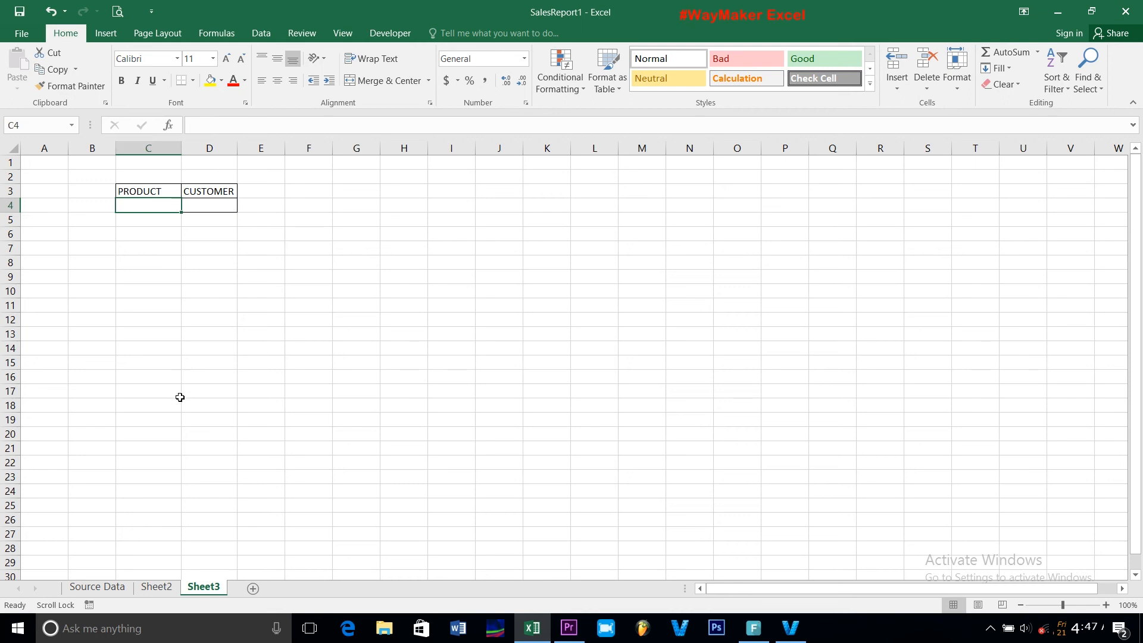
left_click(97, 587)
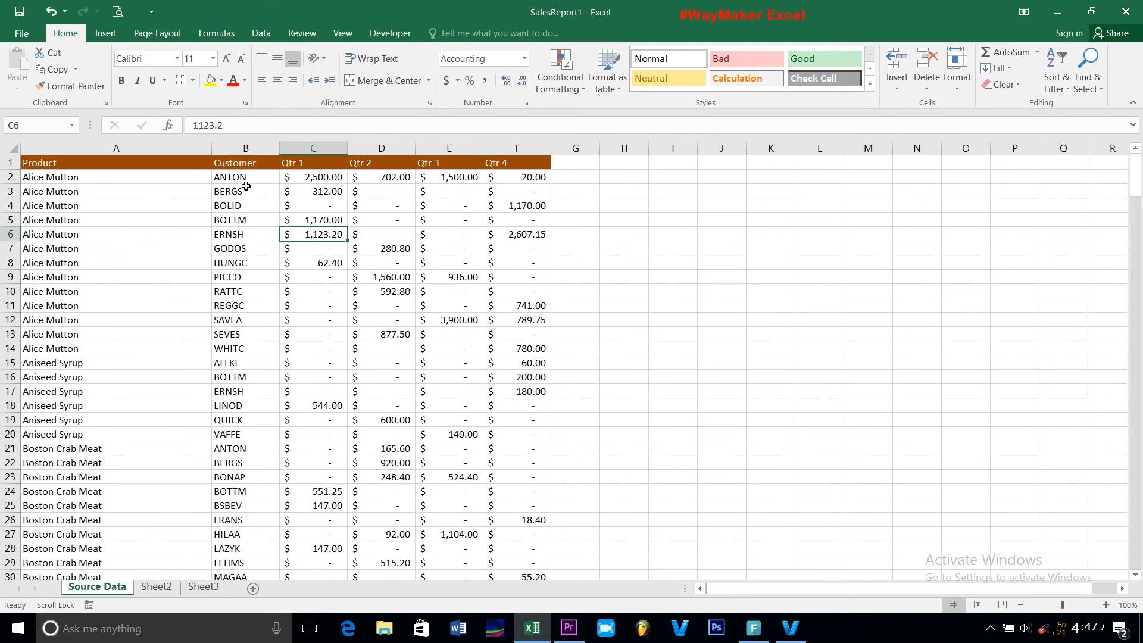
left_click(92, 186)
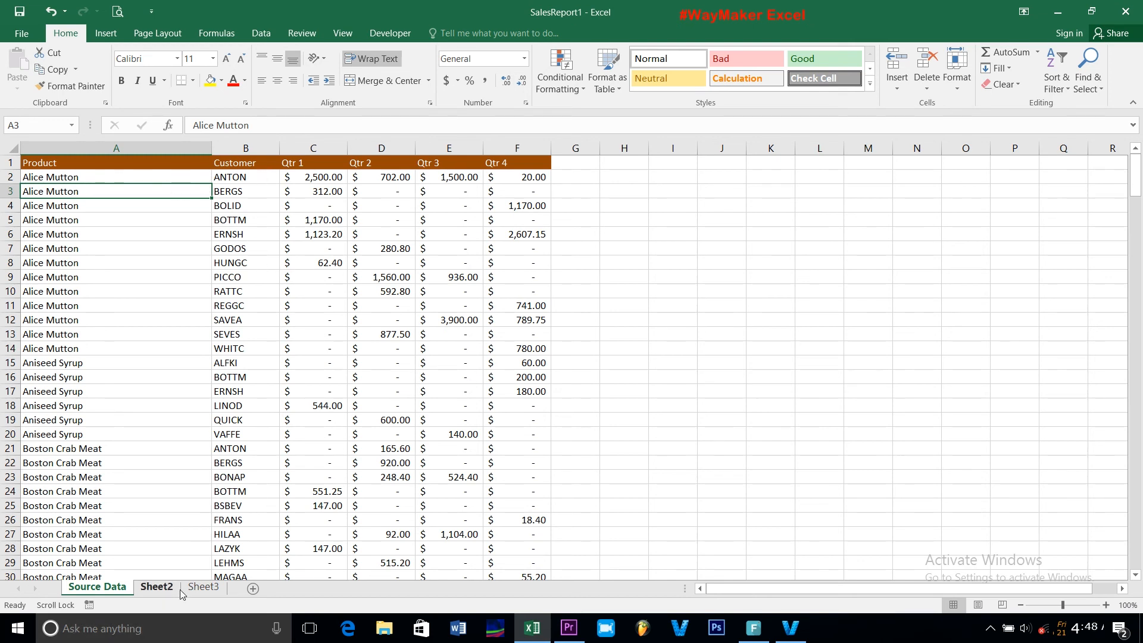
Step: On Sheet3, try the customer list in D4 with BOLID, and set the customer to HUNGC
left_click(203, 587)
left_click(212, 208)
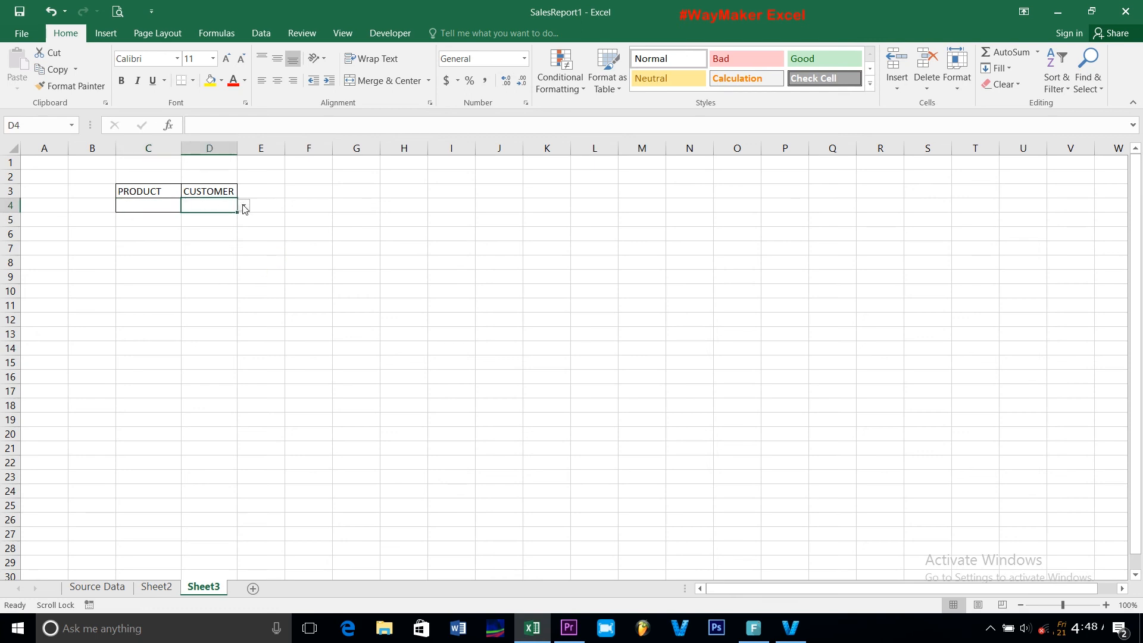
left_click(244, 207)
left_click(228, 234)
left_click(244, 205)
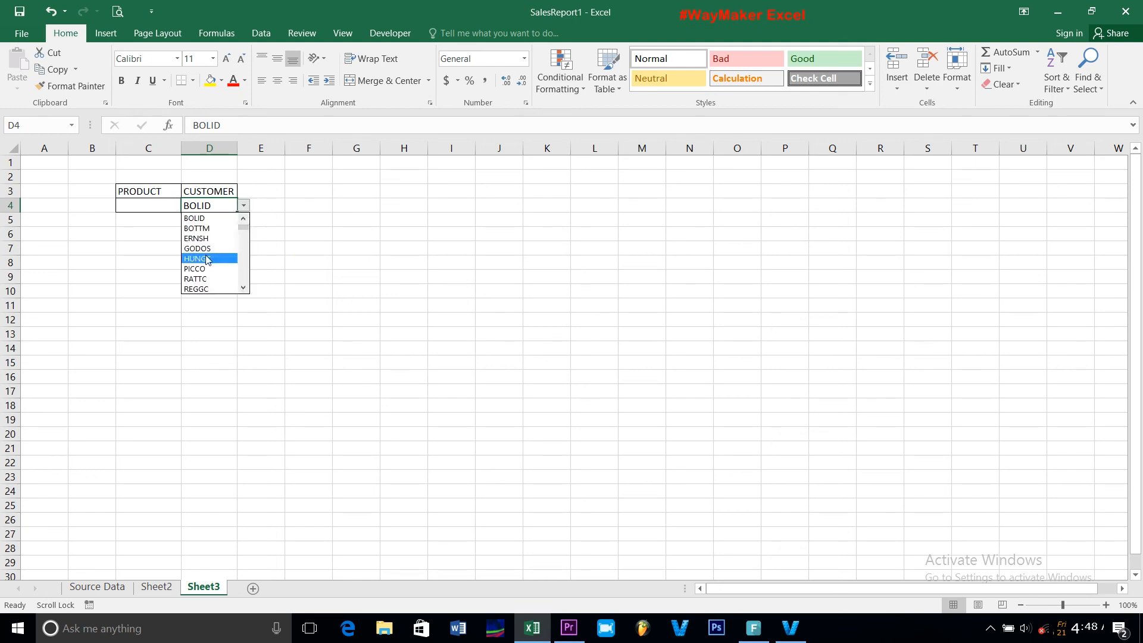
left_click(206, 257)
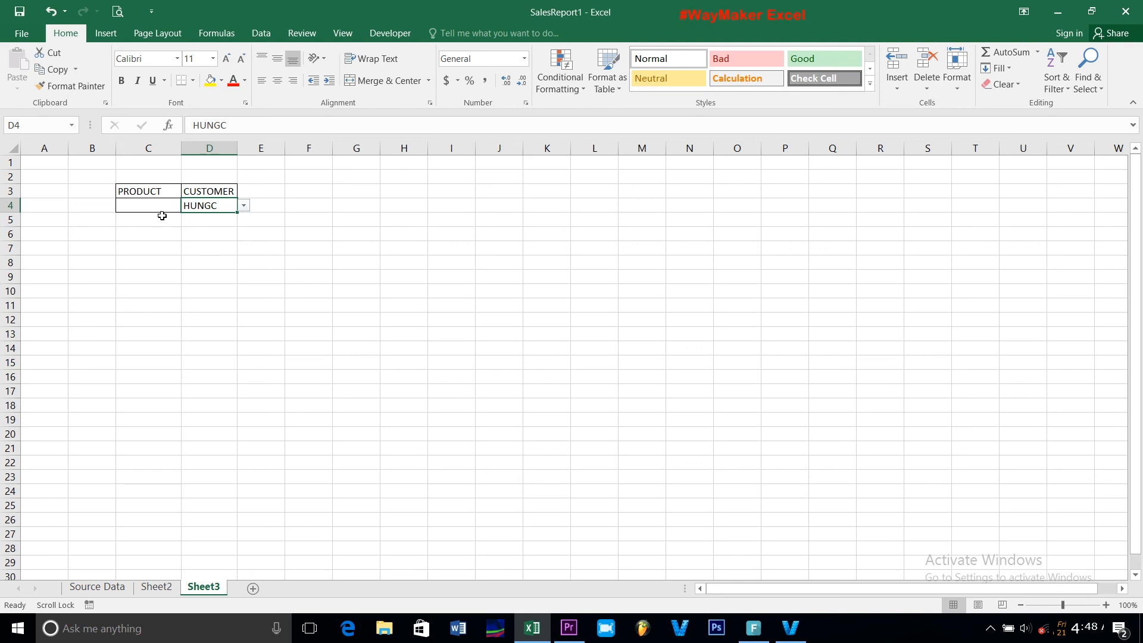
Step: Begin a VLOOKUP formula in the PRODUCT cell C4 with the absolute reference $D$4 as lookup value
left_click(153, 204)
type("=v")
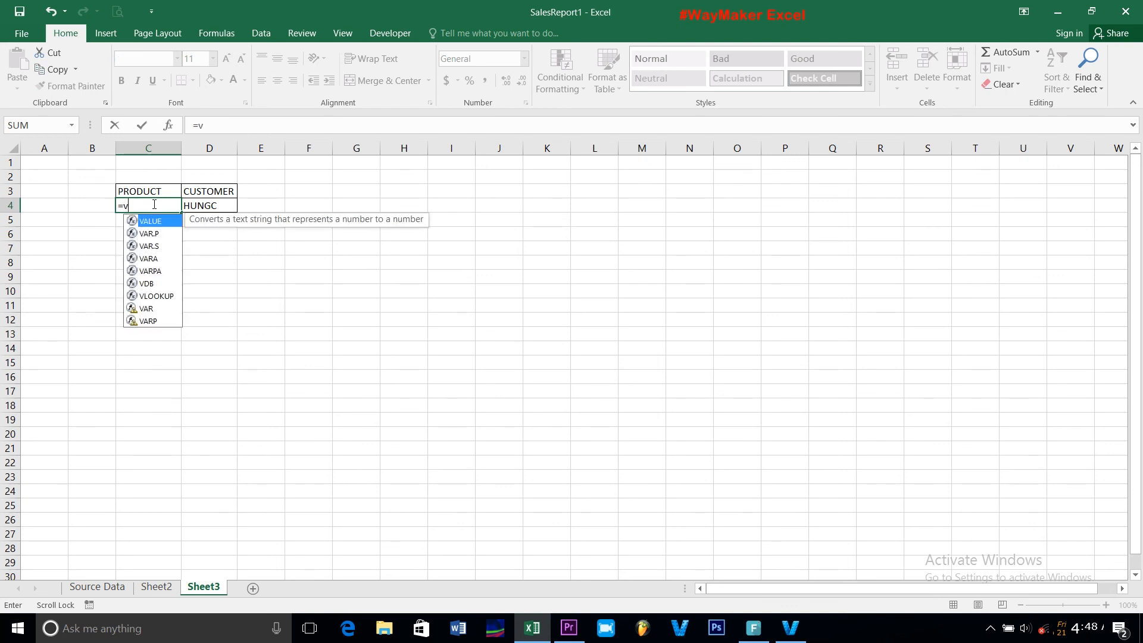
type("lo")
key("Tab")
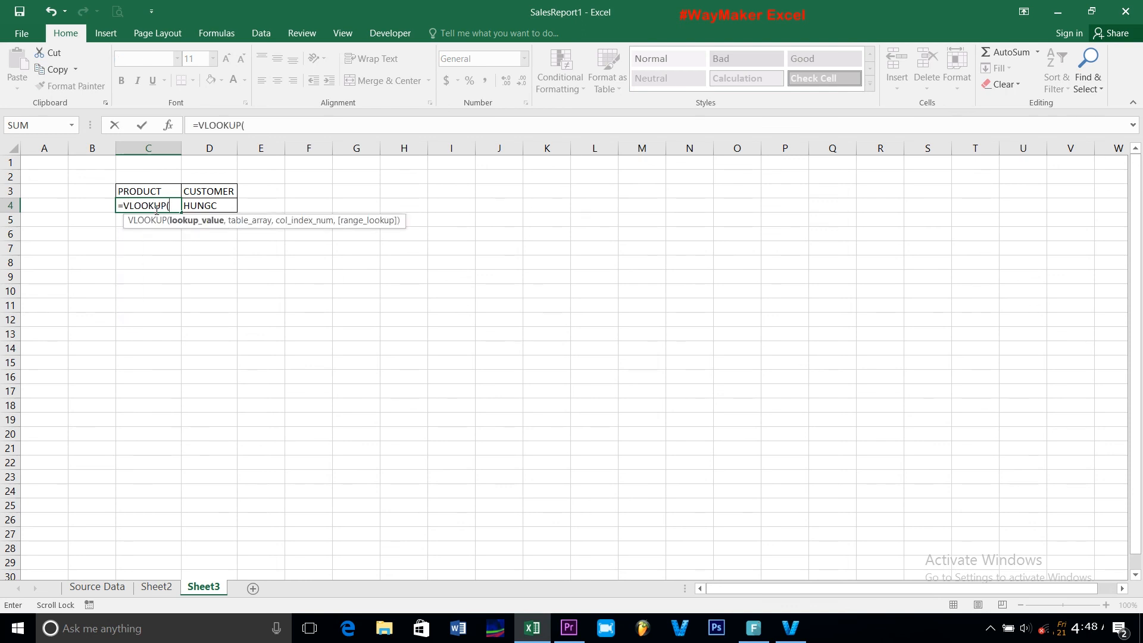
left_click(212, 205)
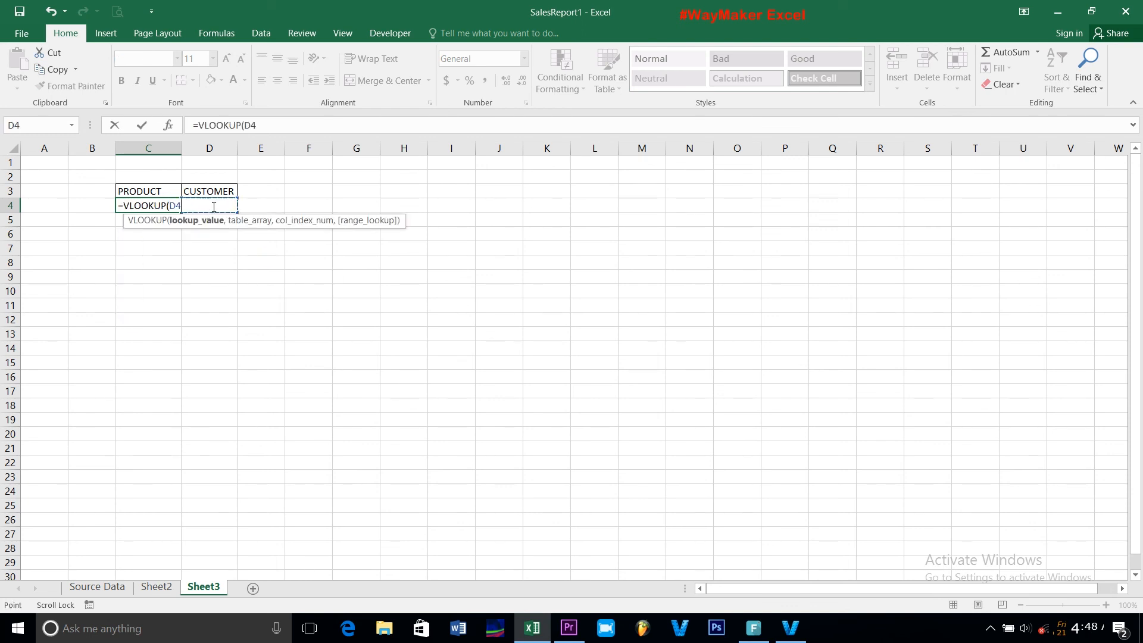
key("F4")
type(",")
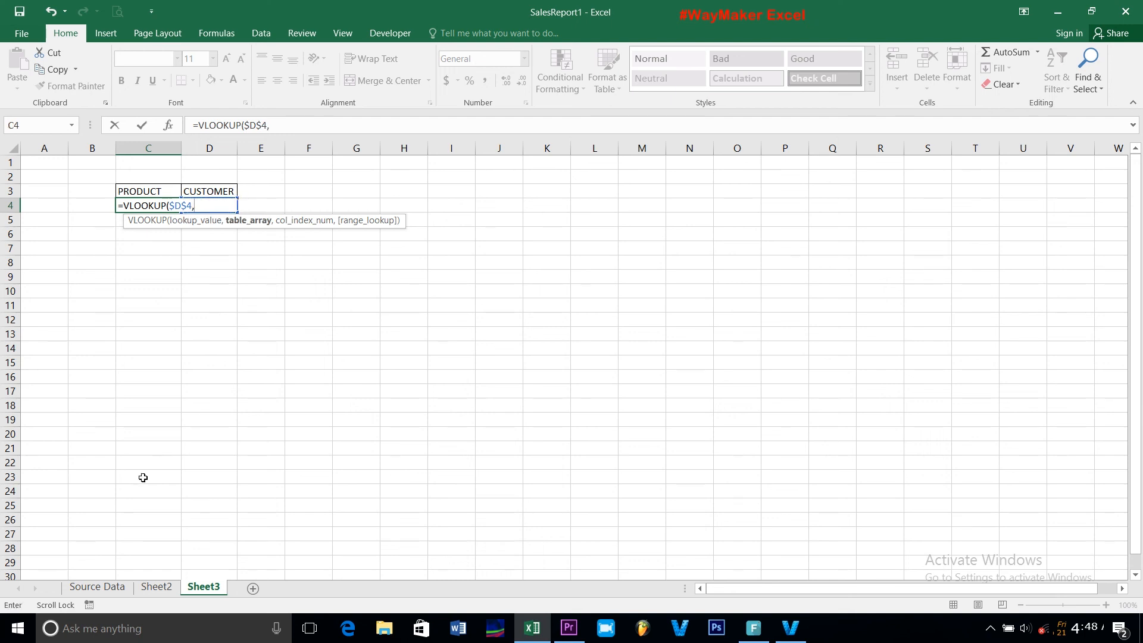
Step: Set the formula's table array to the absolute Product and Customer range $A$2:$B$278 on the Source Data sheet
left_click(88, 588)
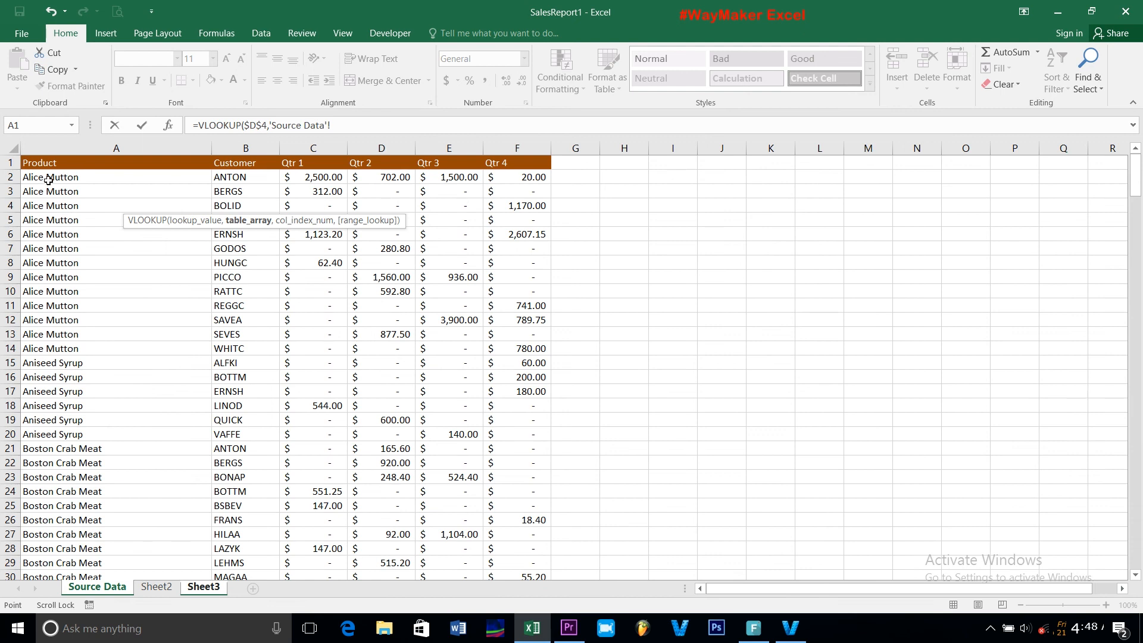
left_click_drag(50, 179, 224, 195)
key("ctrl+shift+Down")
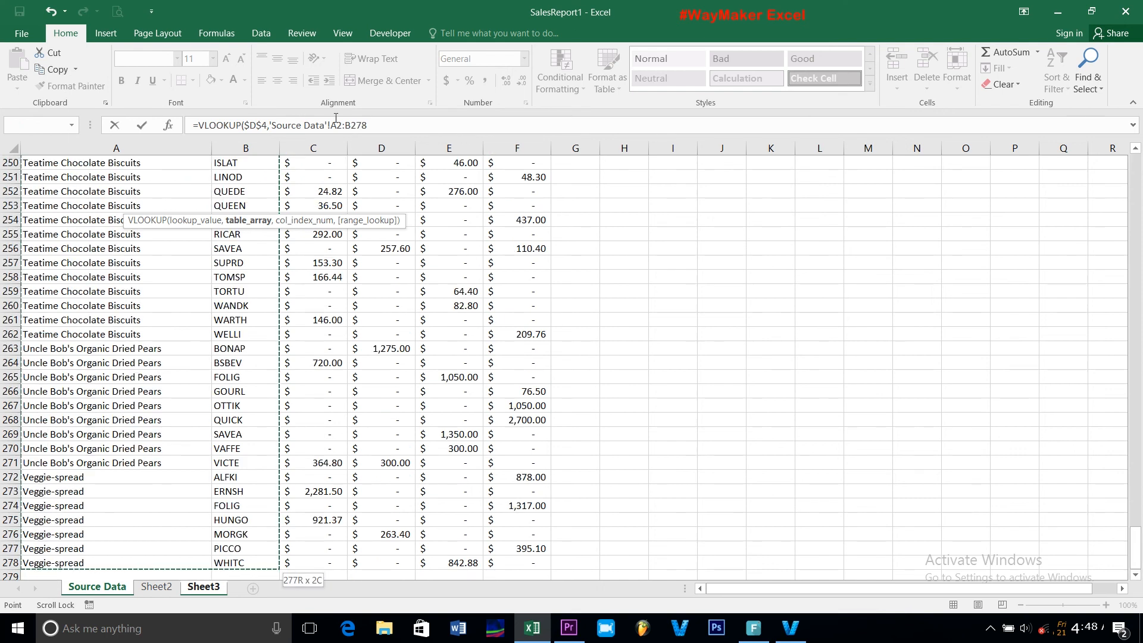
key("F4")
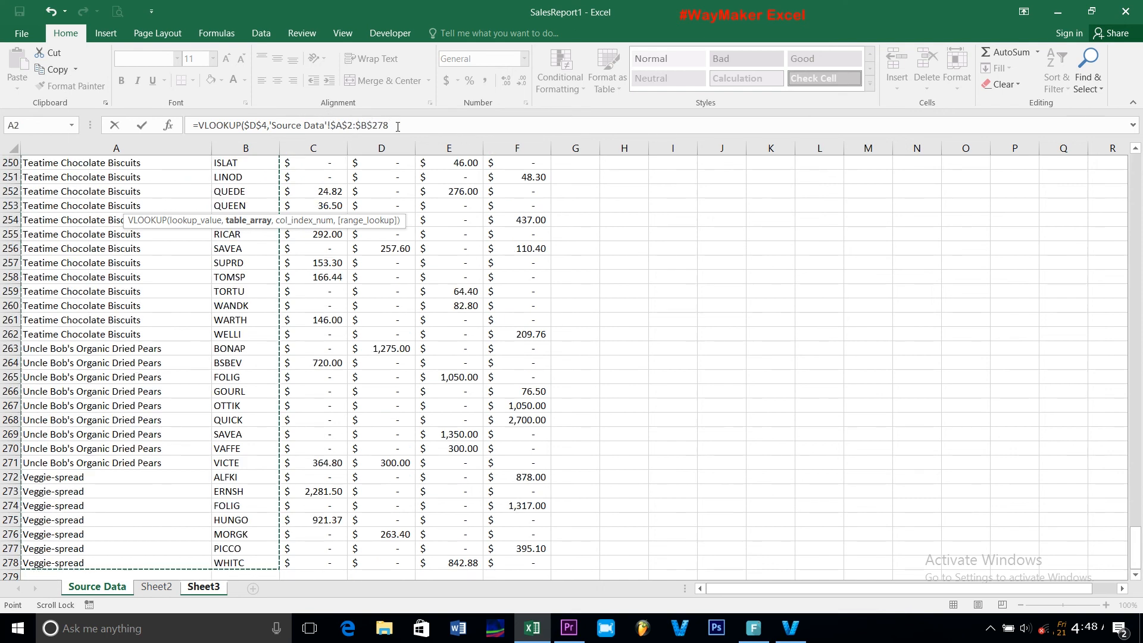
left_click(398, 126)
type(",")
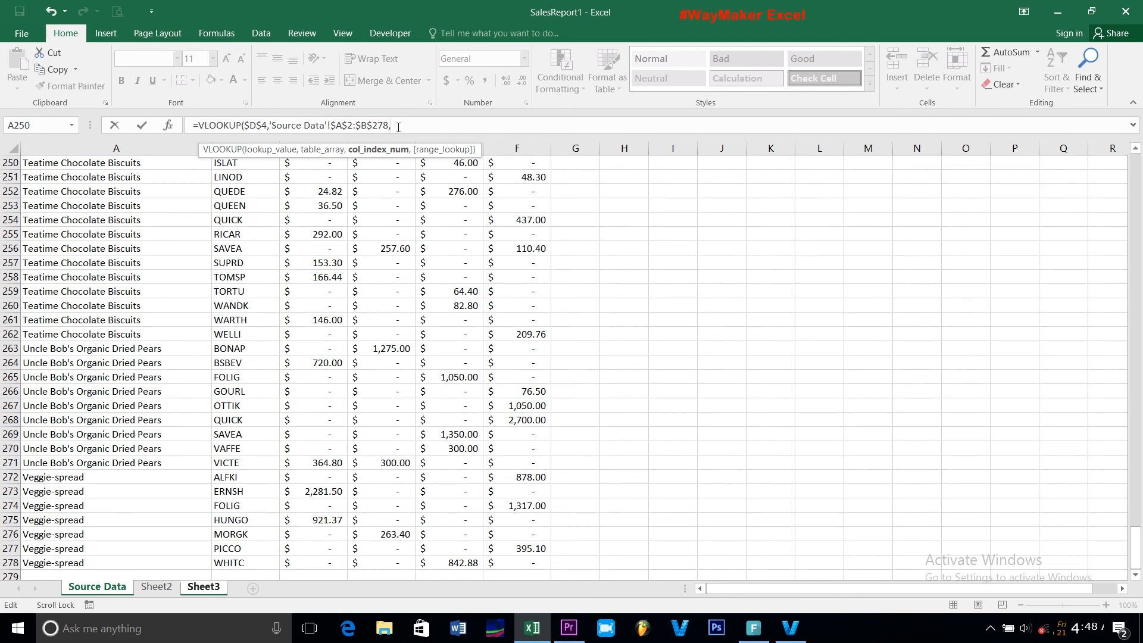
Step: Complete the VLOOKUP formula in C4 with column index 1 and exact match 0
type("1,")
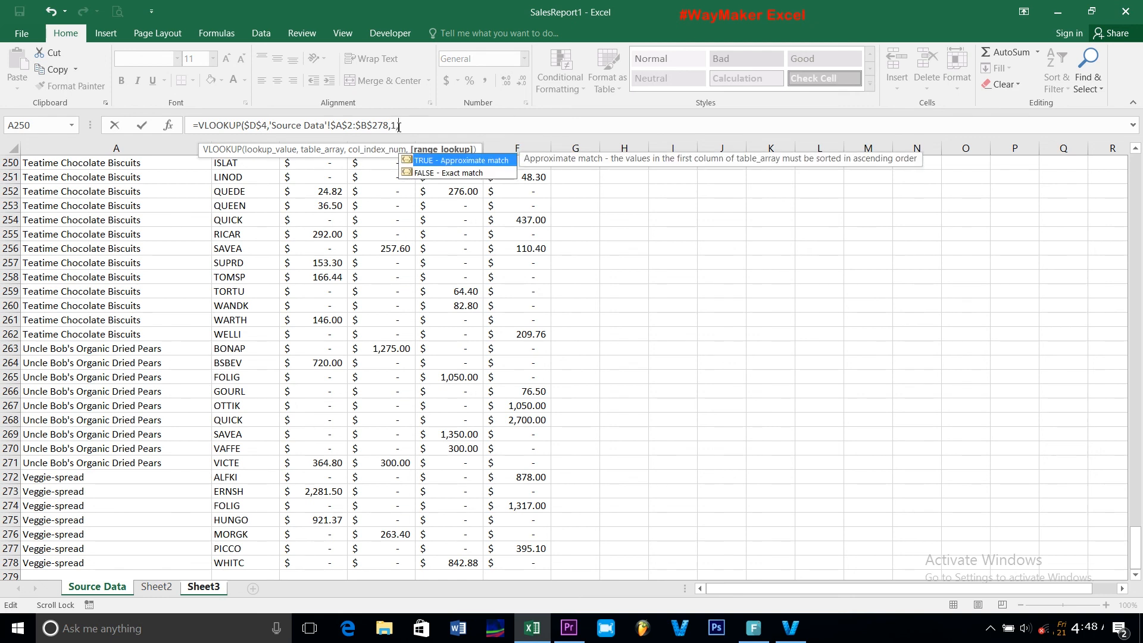
type("0)")
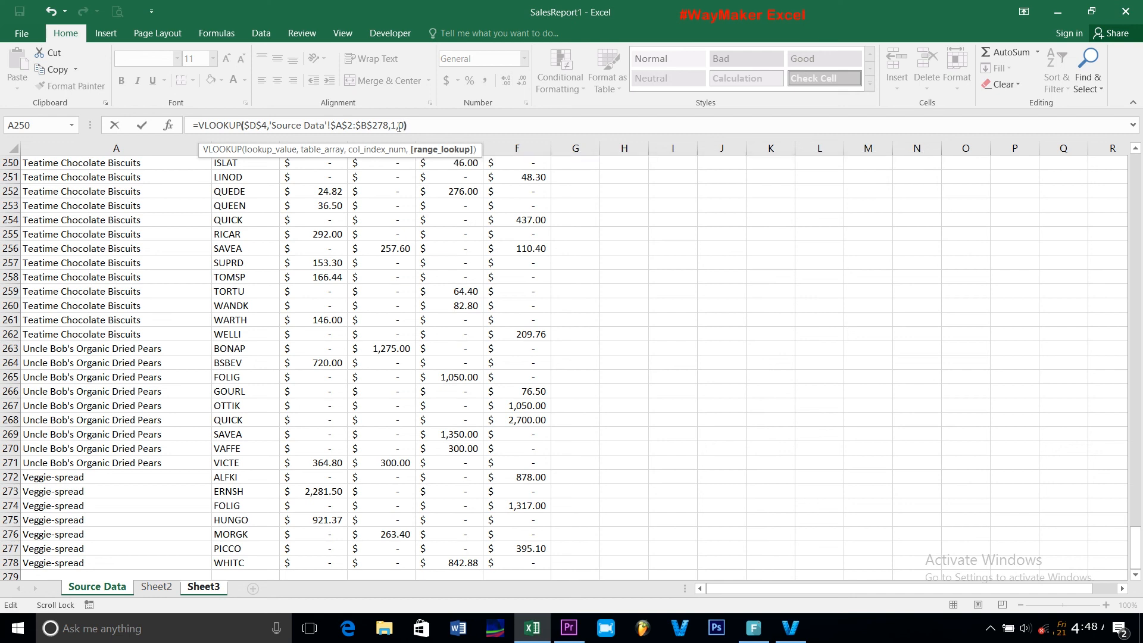
key("Return")
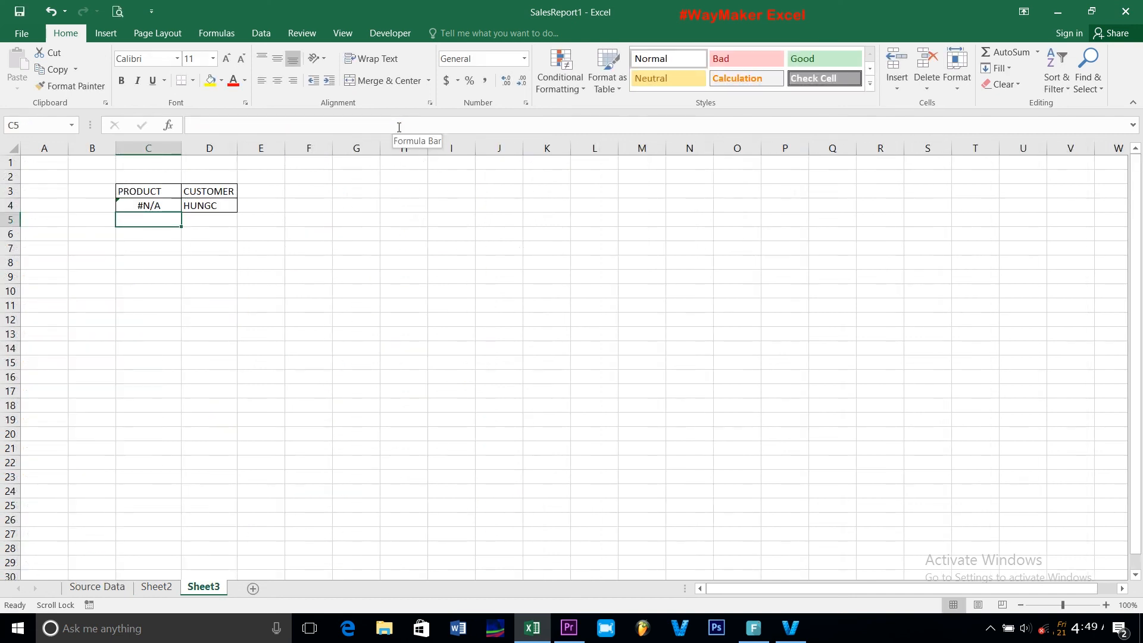
Step: Review the product lookup formula in C4 and test it by choosing PICCO as the customer in D4
left_click(138, 201)
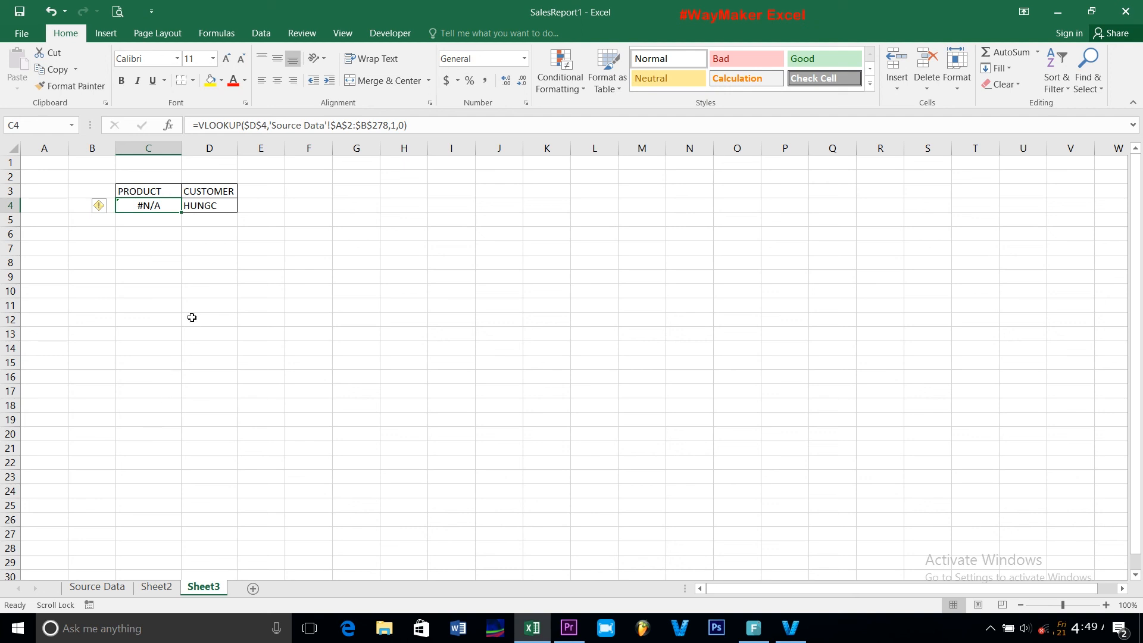
left_click(223, 206)
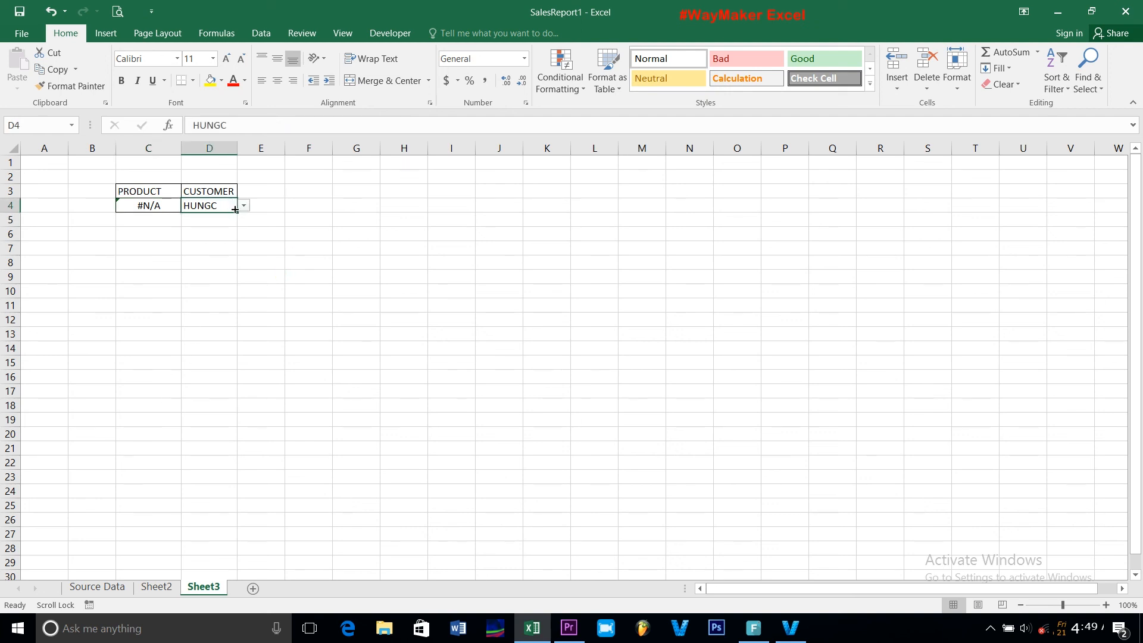
left_click(244, 206)
left_click(227, 233)
Step: Examine the order of the Product and Customer columns on Source Data, and return to the Sheet2 report for comparison
left_click(97, 587)
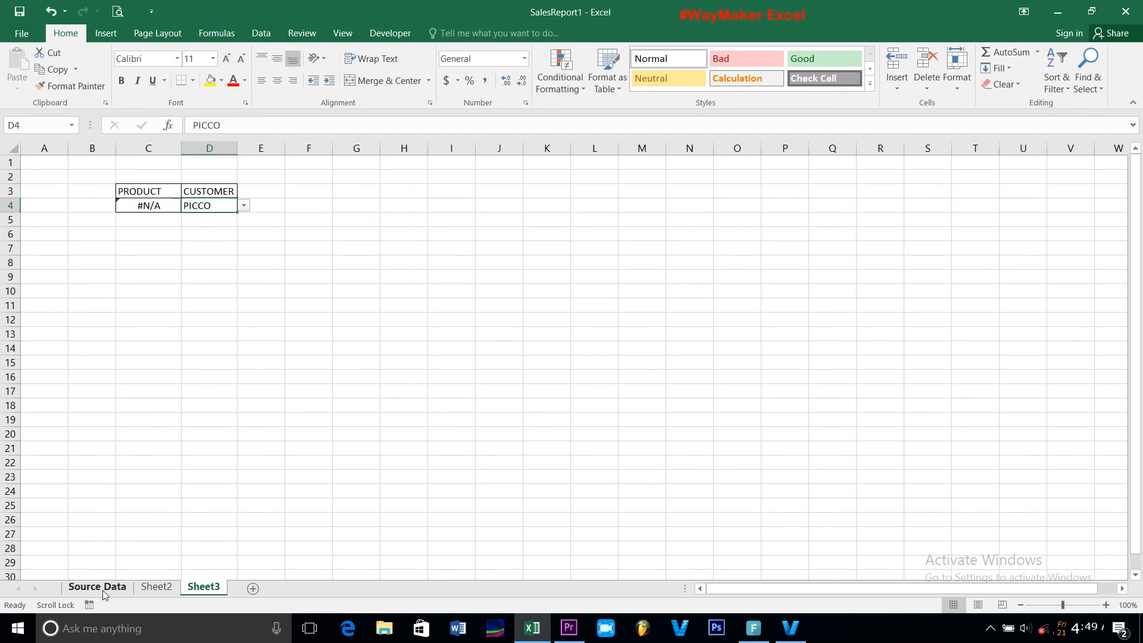
left_click_drag(1136, 538, 1140, 162)
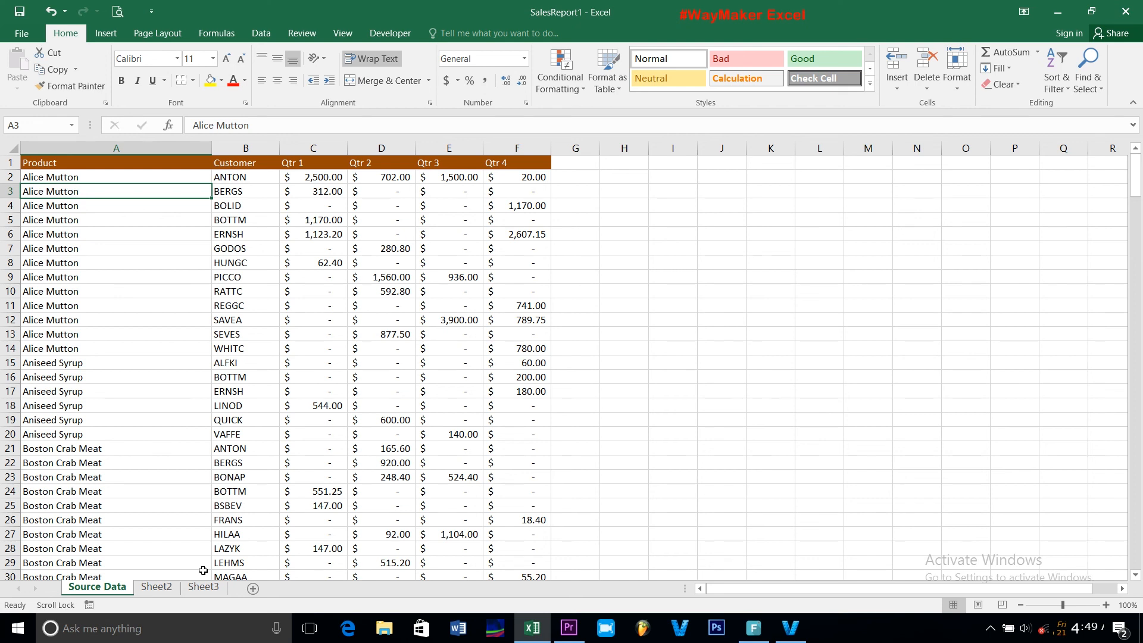
left_click(170, 588)
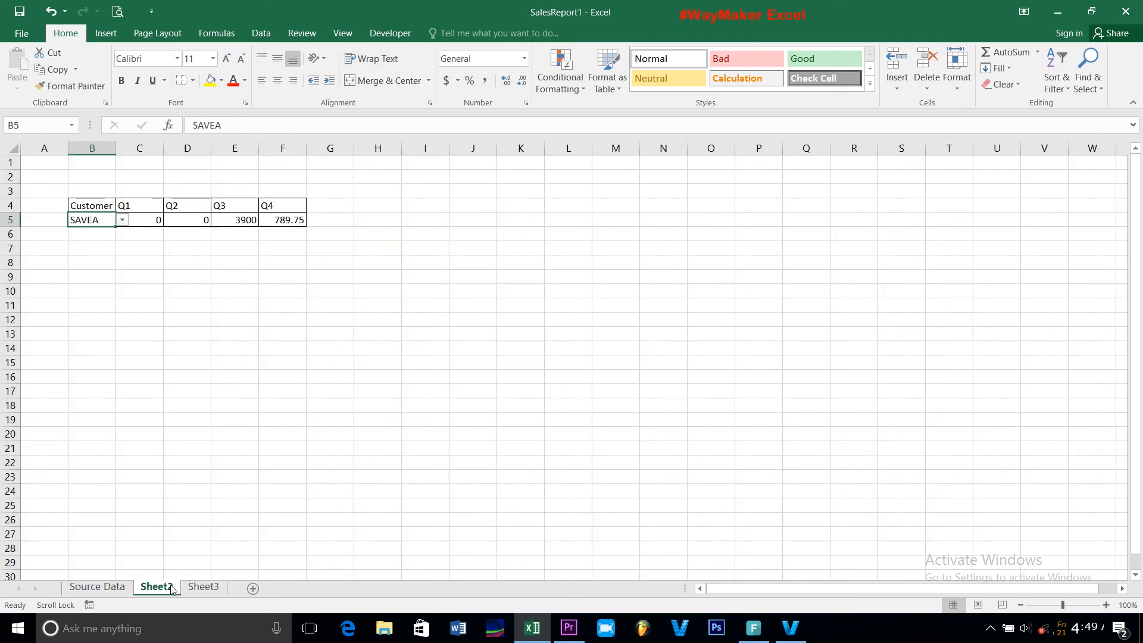